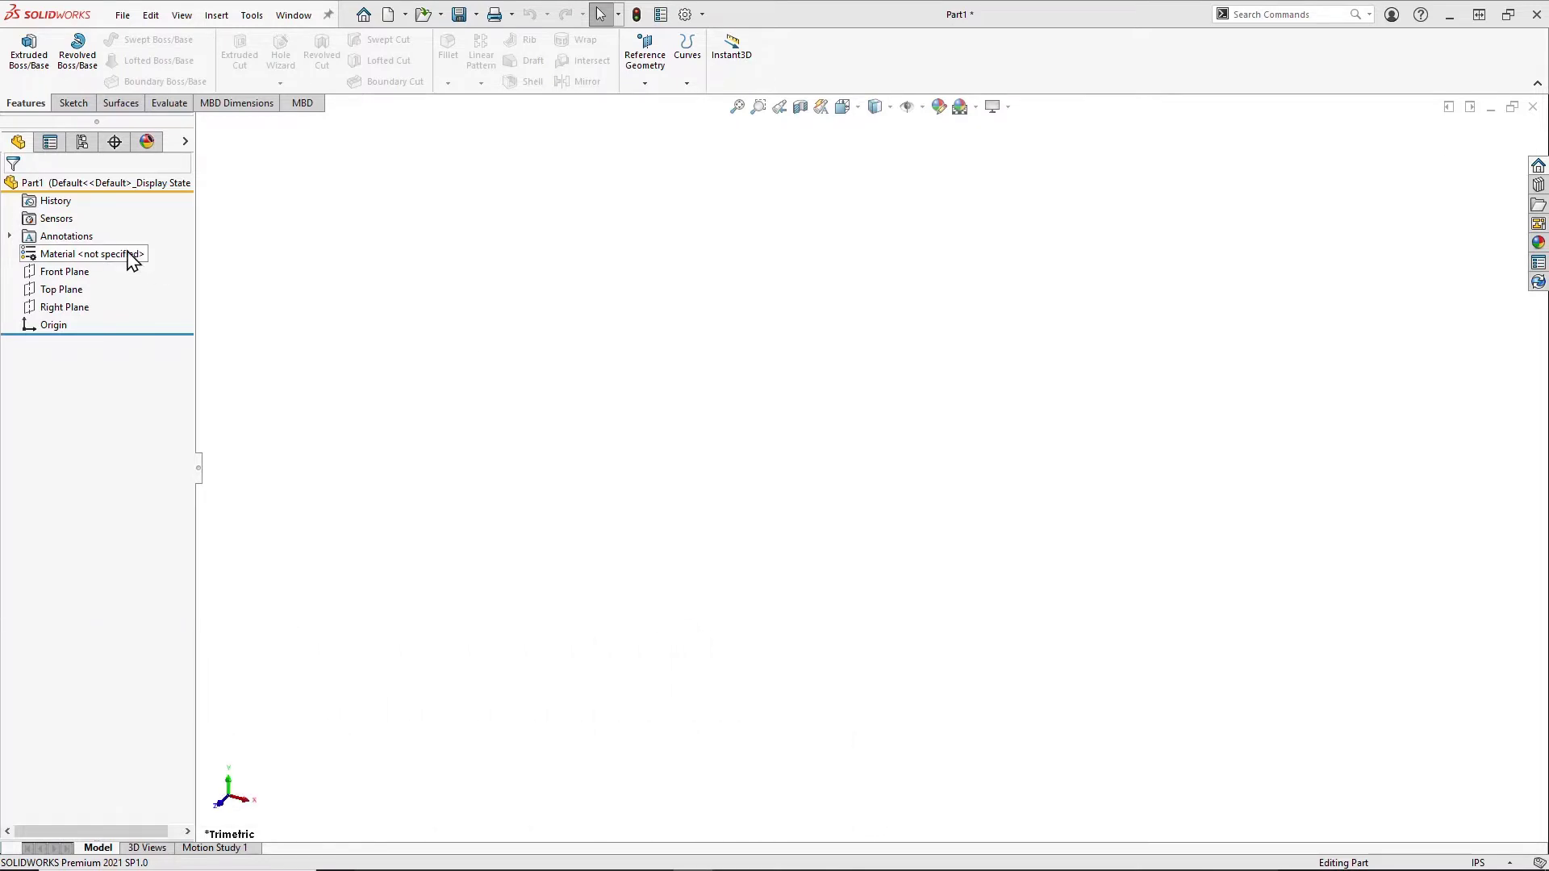
Select the part's Material <not specified> entry in the FeatureManager tree
click(93, 255)
Open Edit Material, collapse SOLIDWORKS Materials, and expand Custom Materials to show its categories
right_click(90, 257)
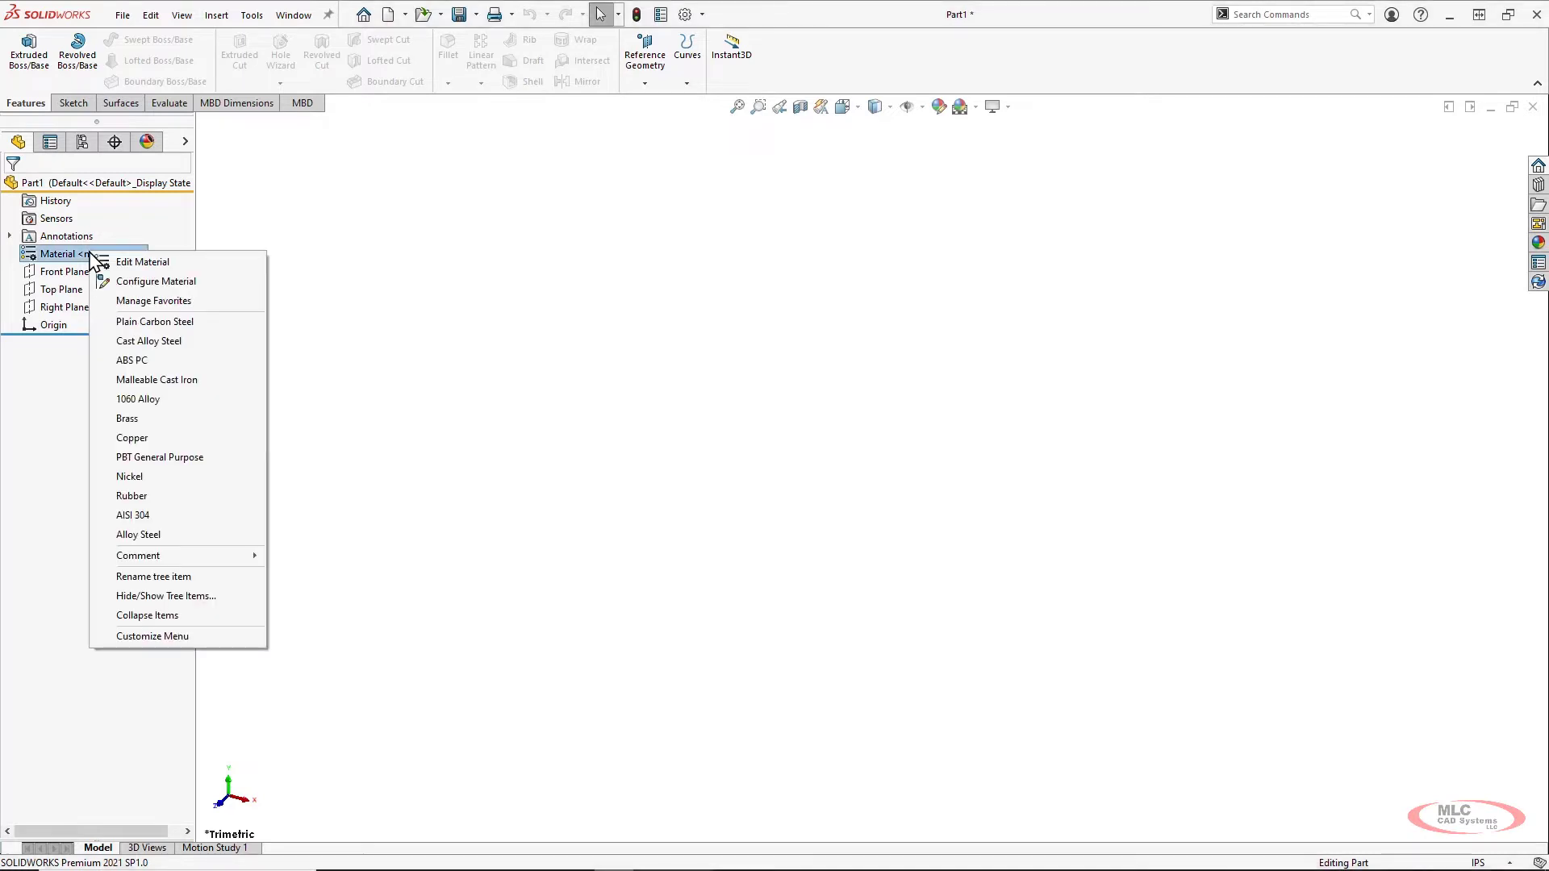
click(156, 264)
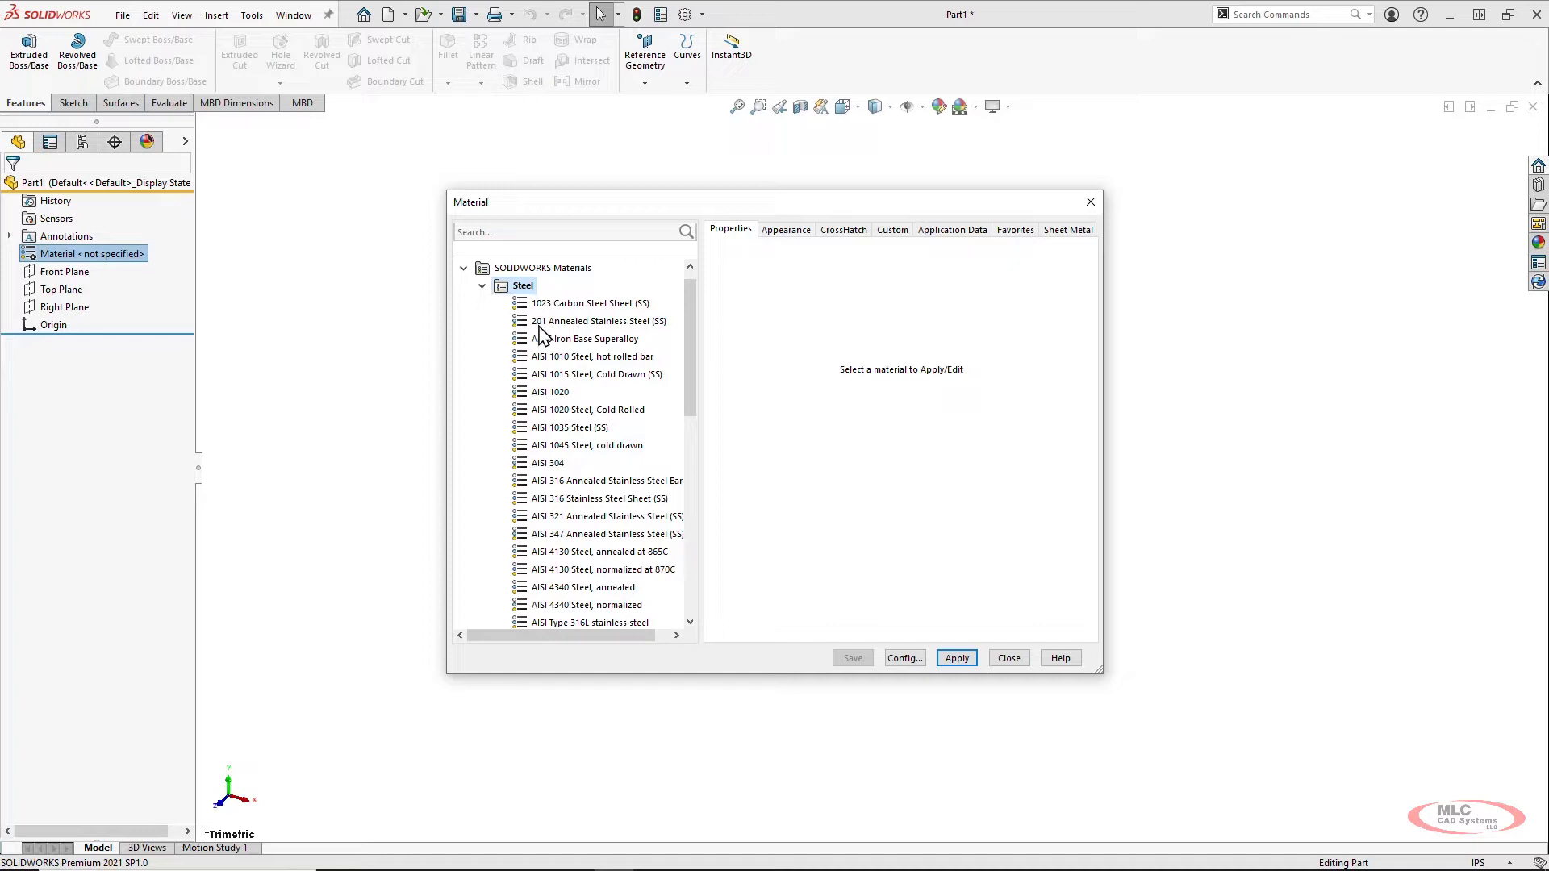
scroll(557, 371, down, 10)
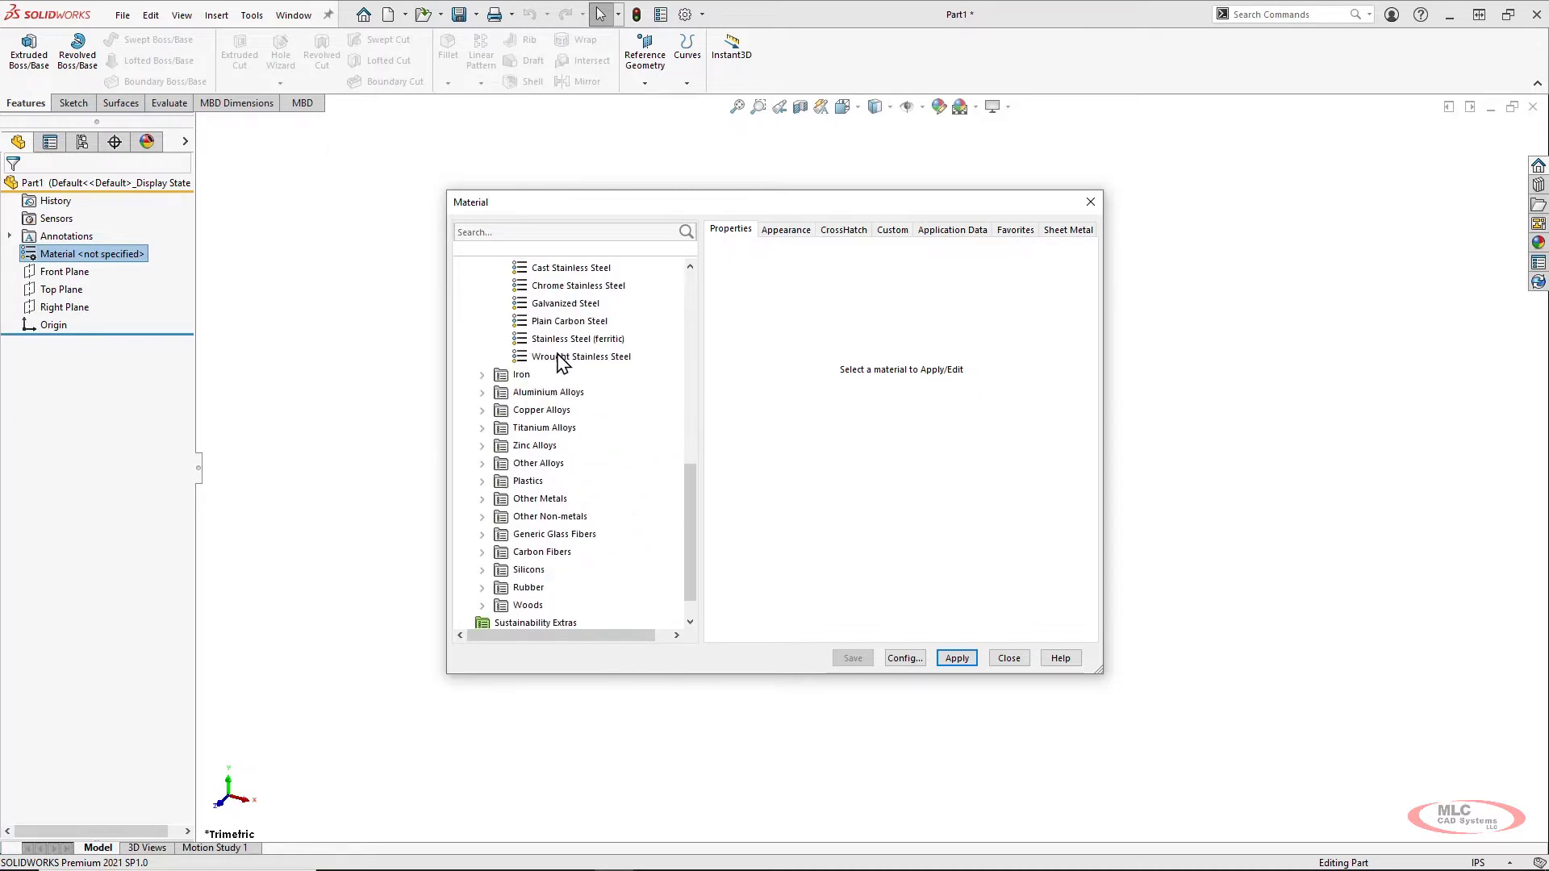
scroll(562, 364, up, 10)
click(484, 307)
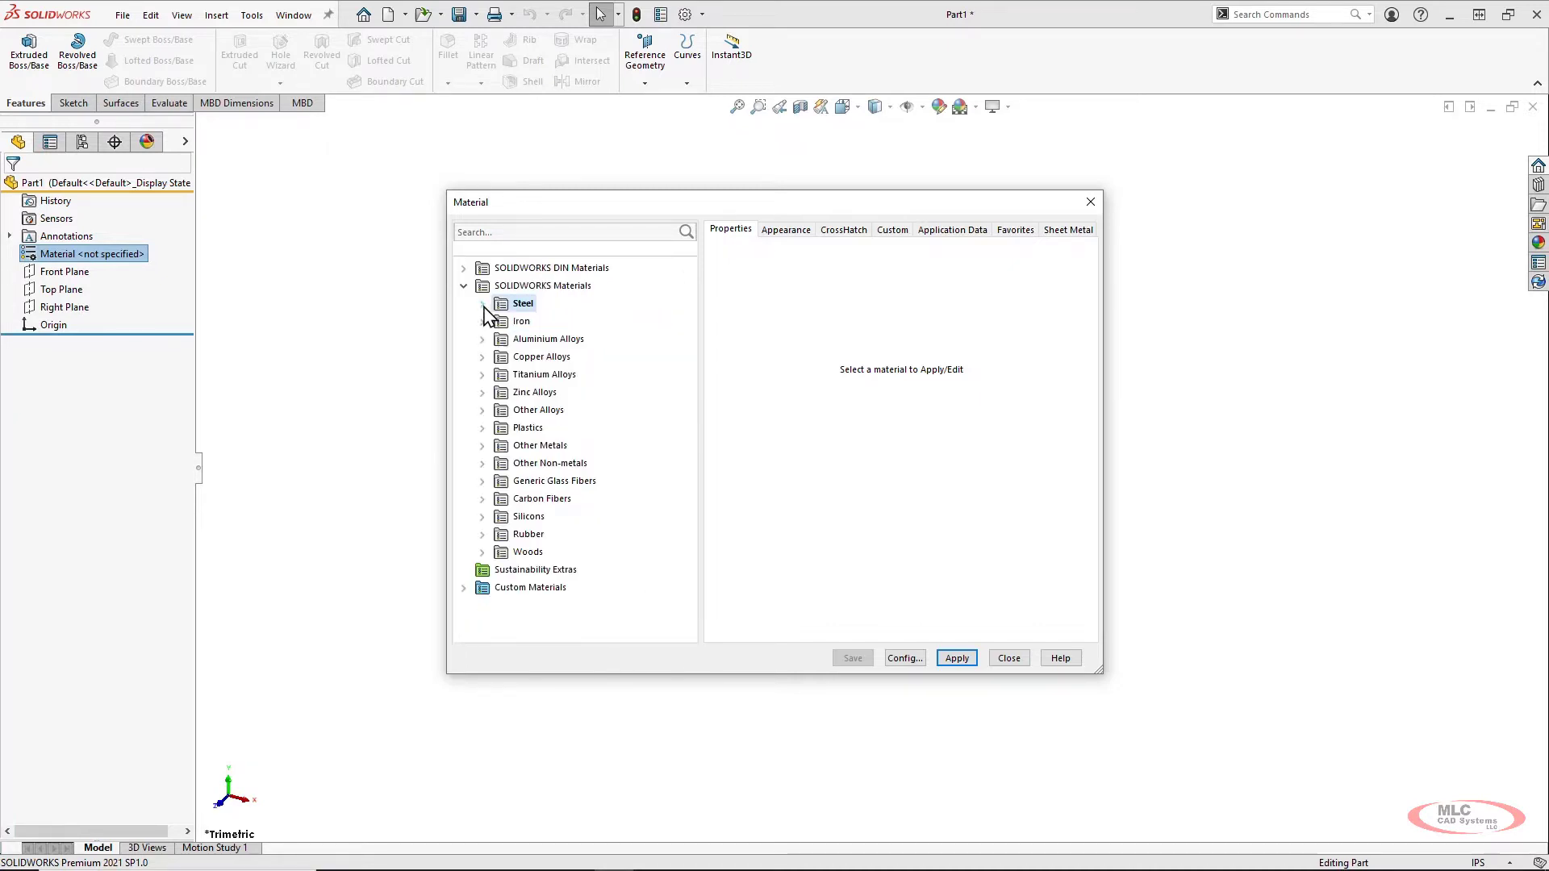
click(465, 286)
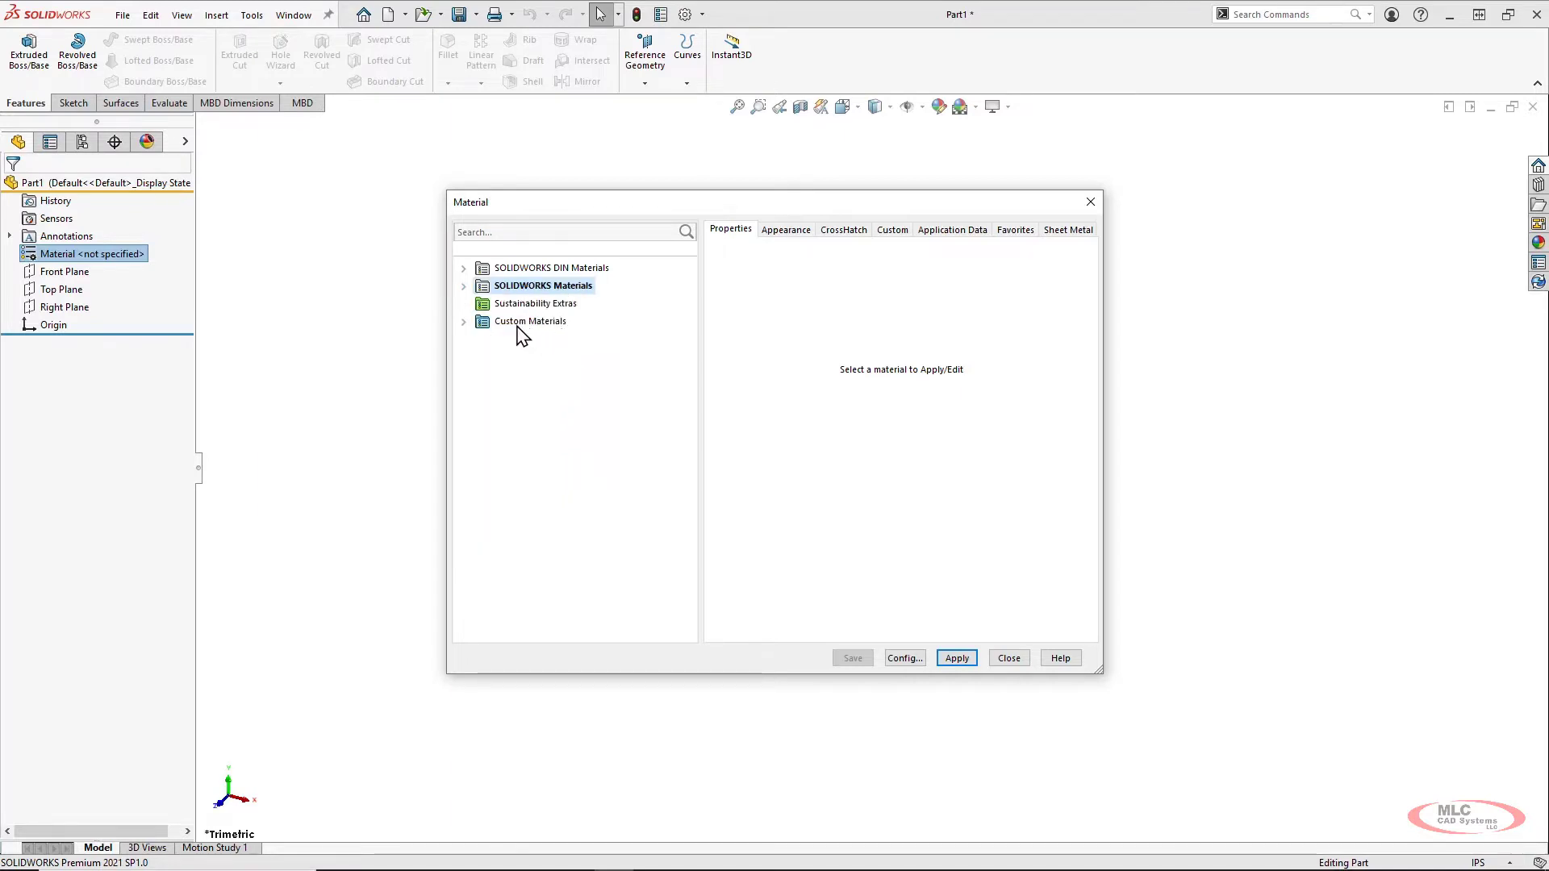
click(465, 322)
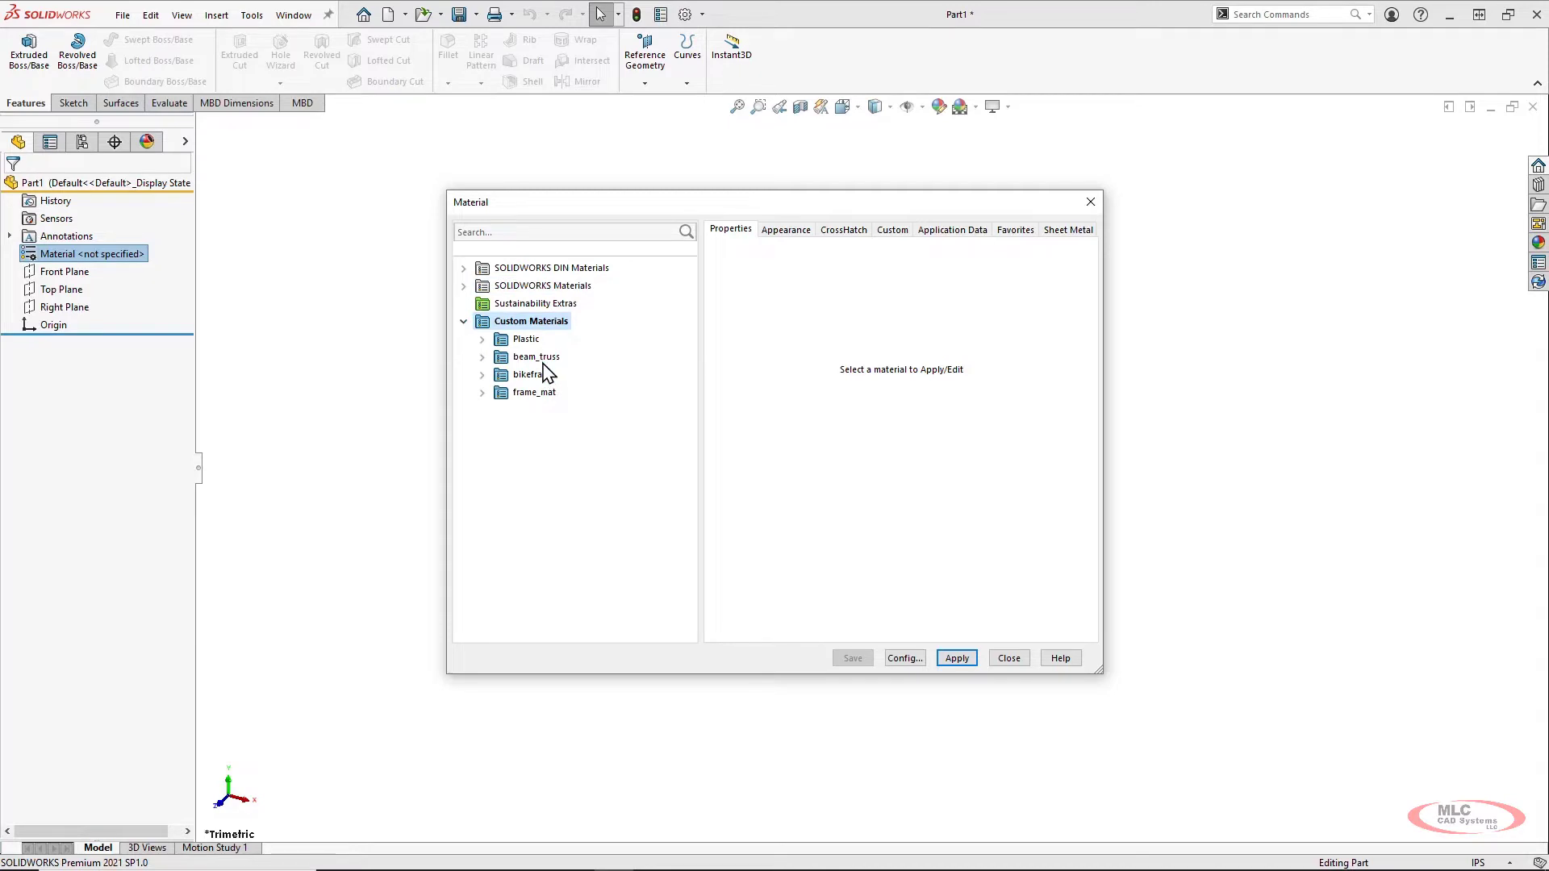
Add a new category named 'Custom Metals' under the Custom Materials library
right_click(530, 326)
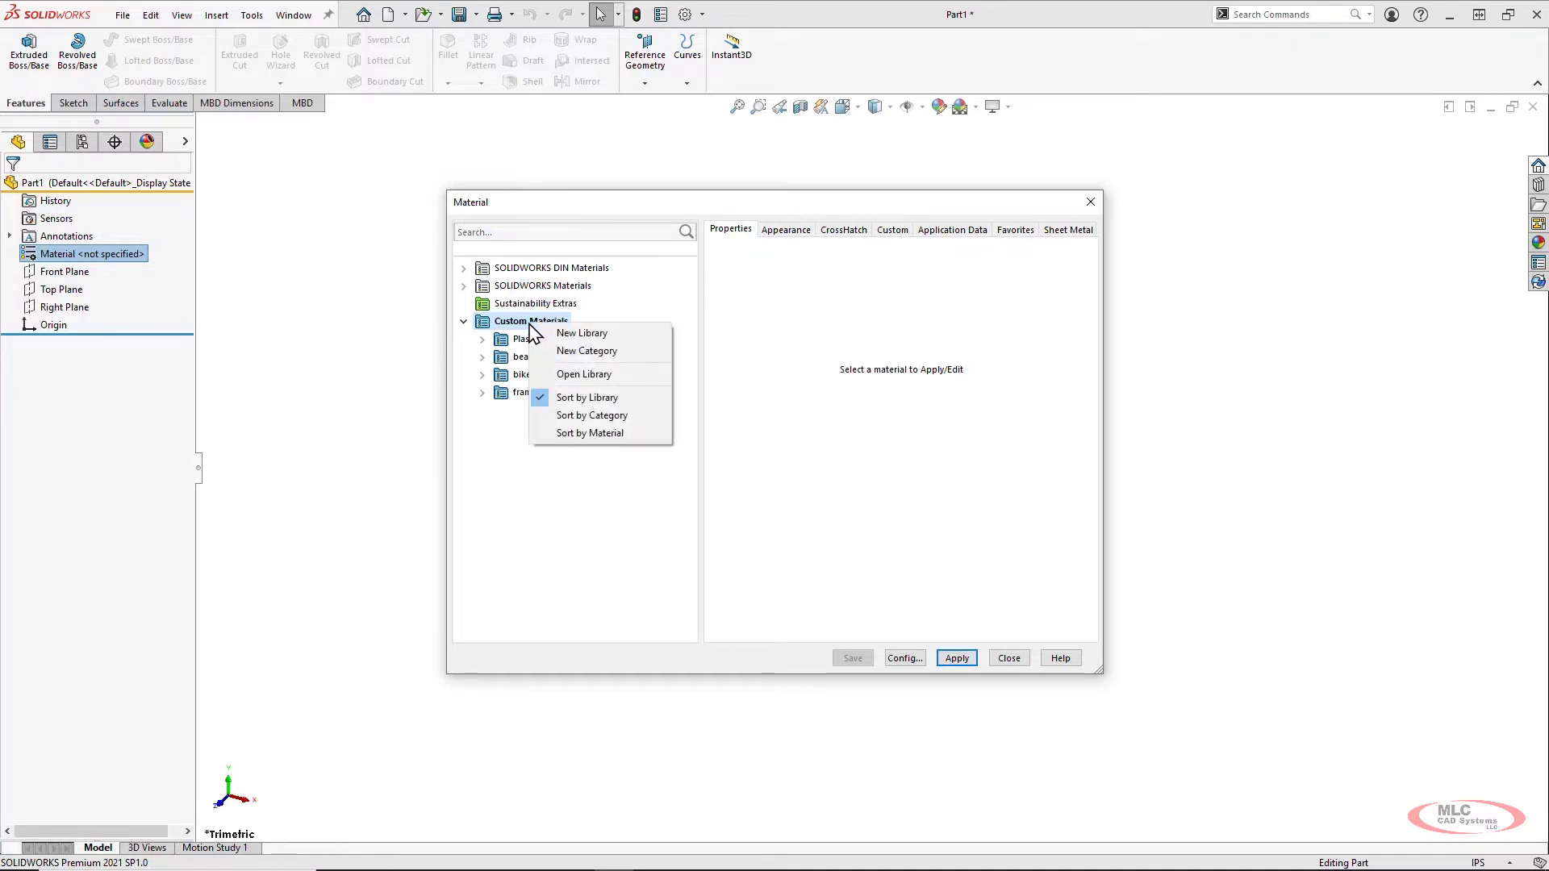
click(603, 353)
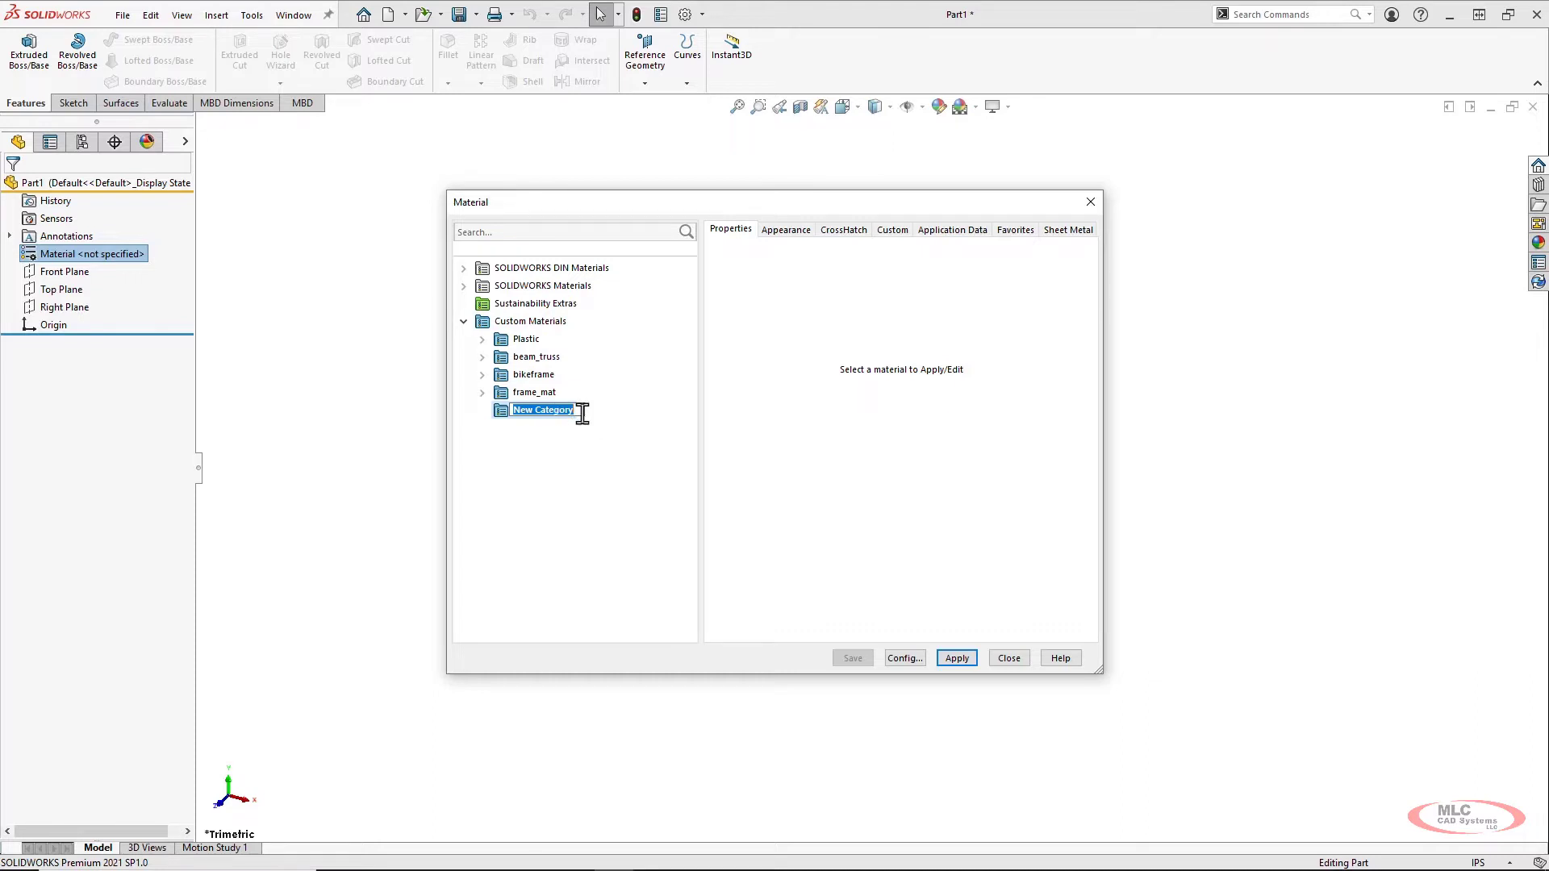
text(Custom Metals)
key(Return)
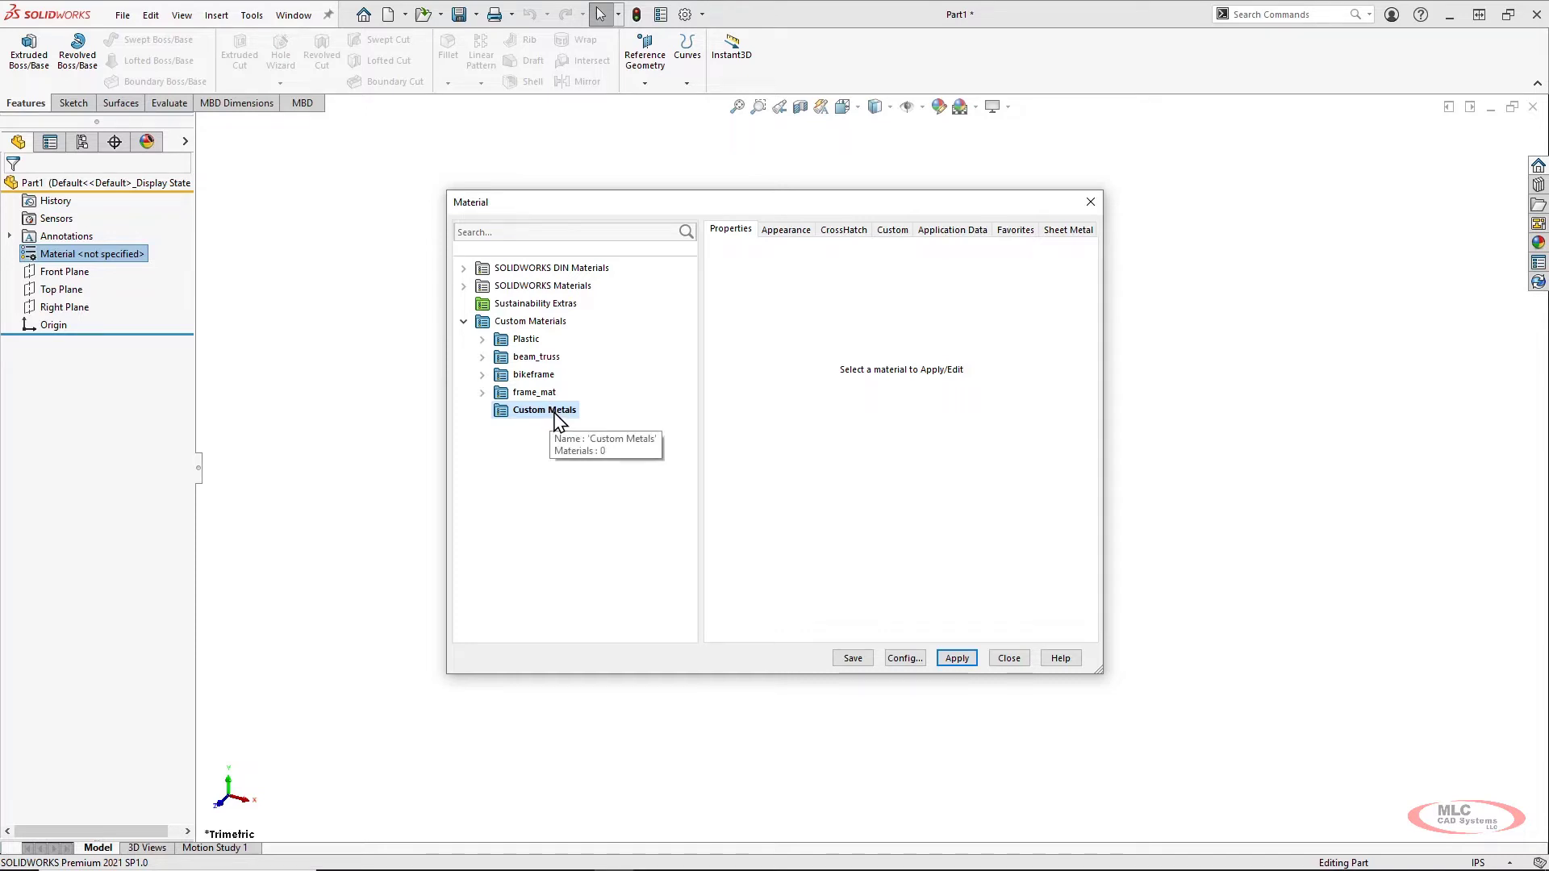
Create a new material named 'Custom Steel' in Custom Metals and enlarge the Material dialog
right_click(556, 418)
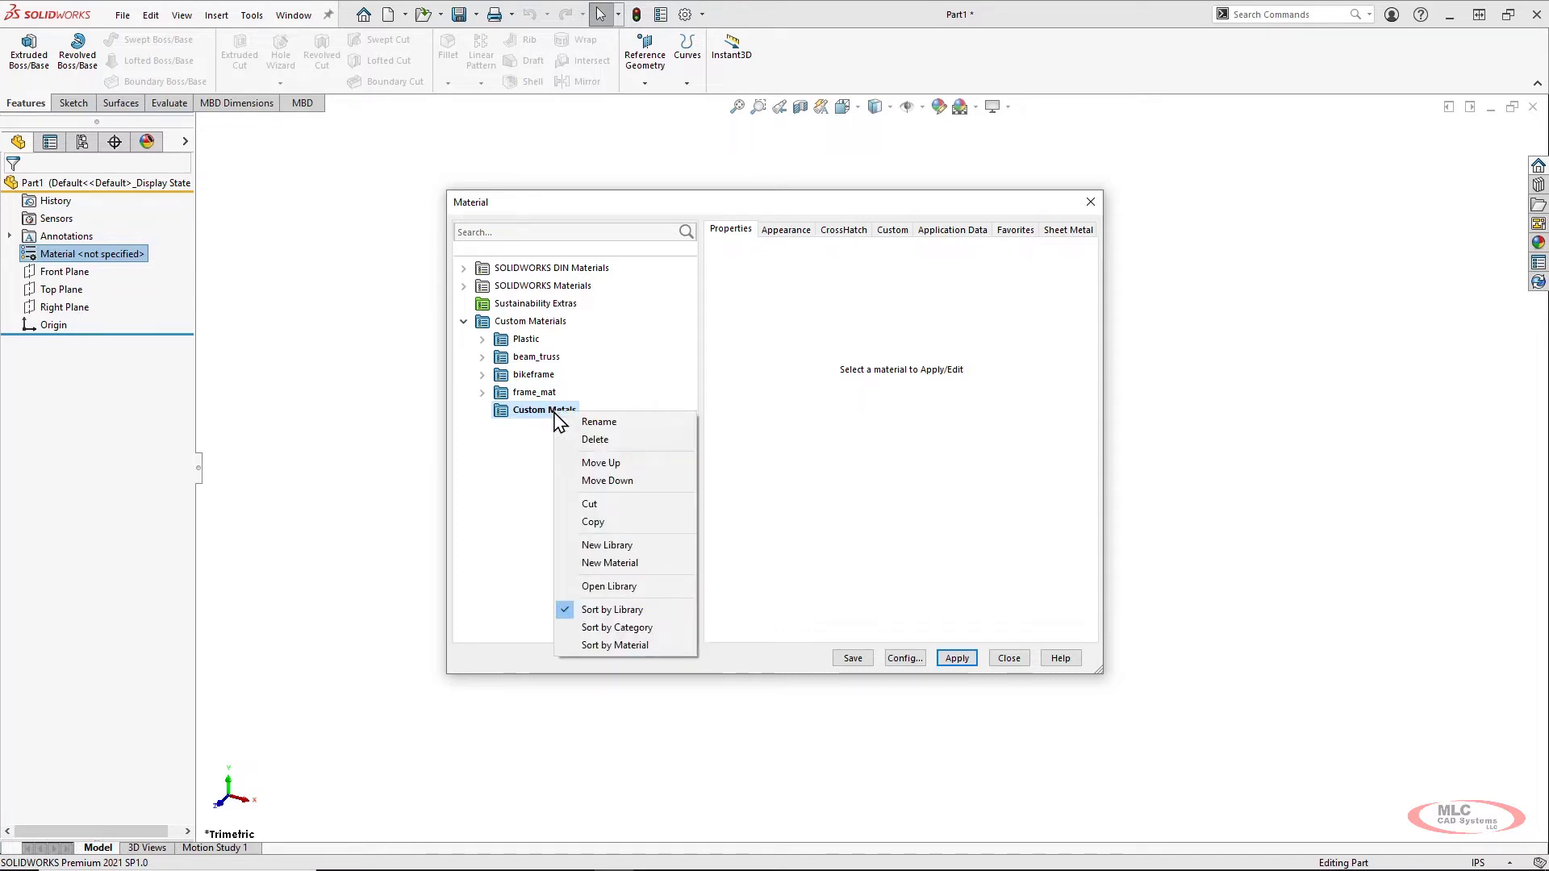
click(637, 562)
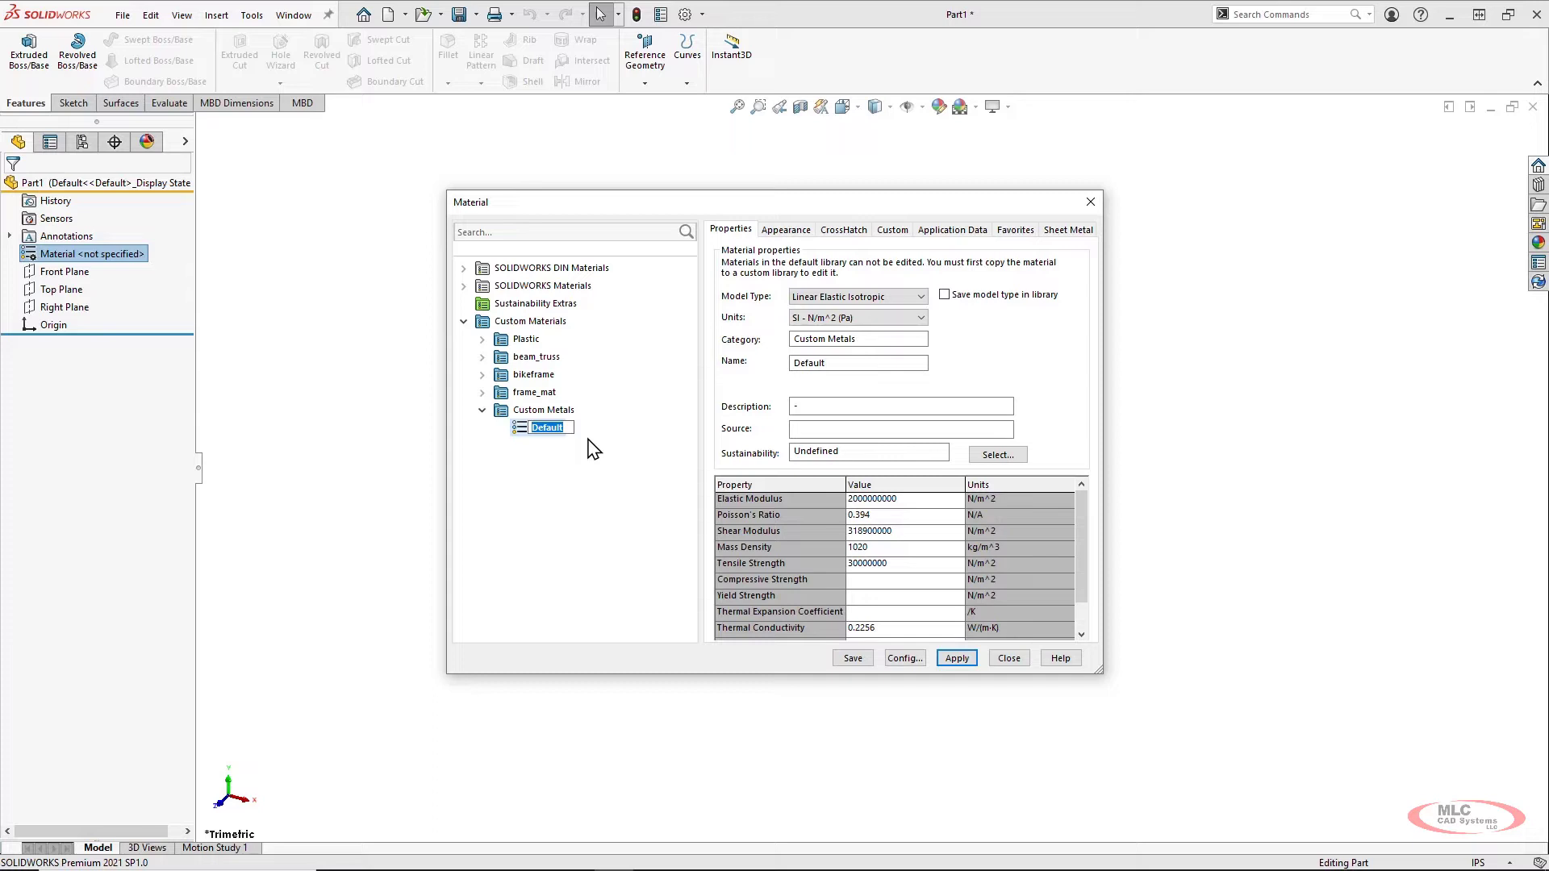
text(Custom Steel)
drag(1100, 673, 1201, 761)
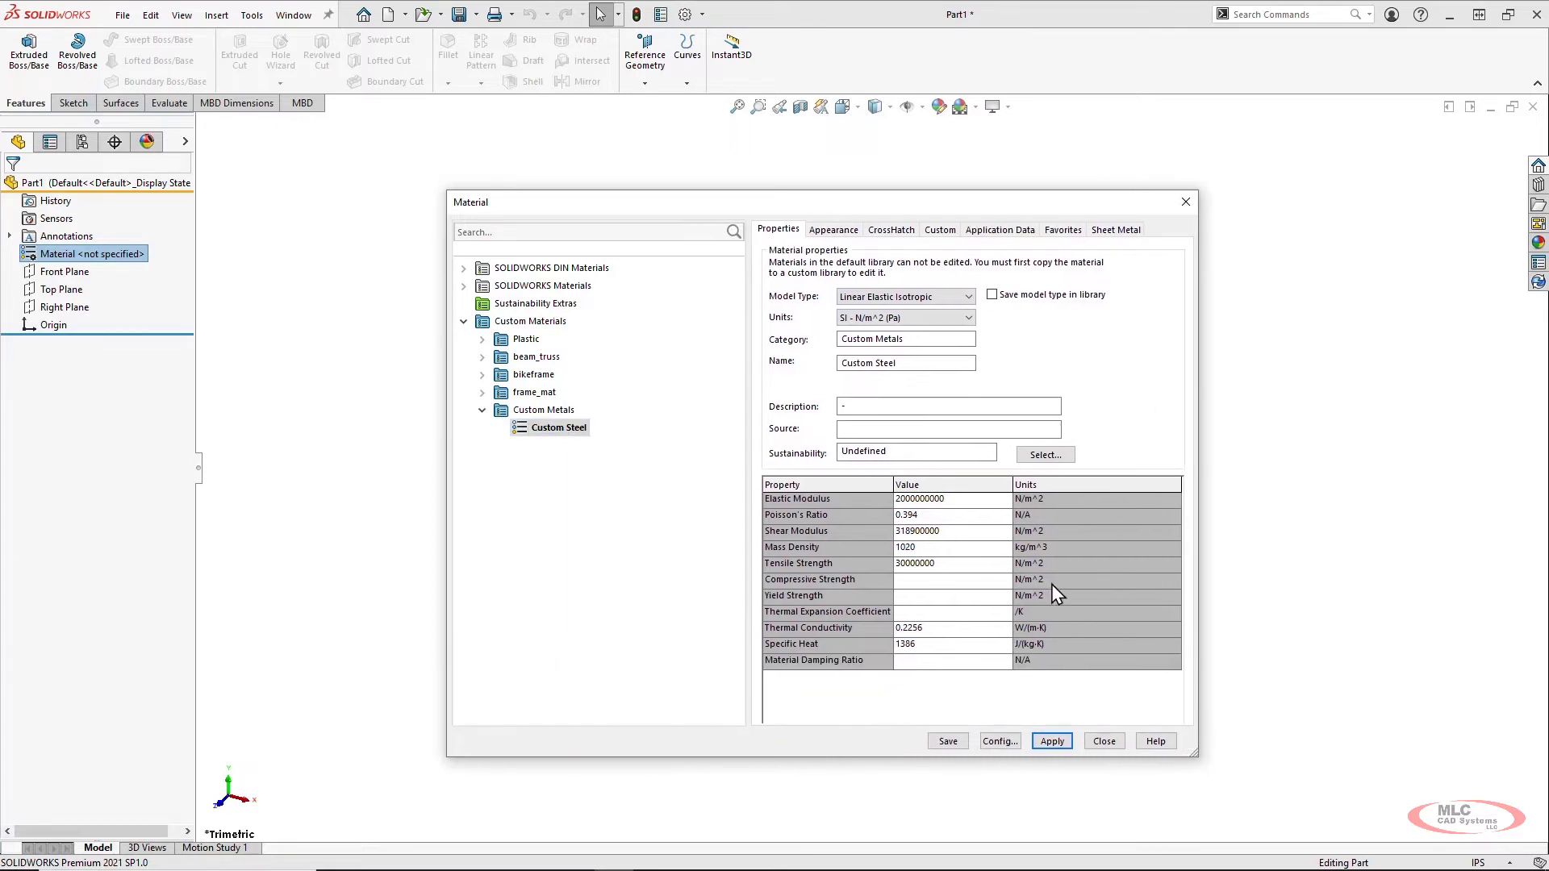
Copy the 6061 Alloy material from SOLIDWORKS Materials > Aluminium Alloys
click(464, 287)
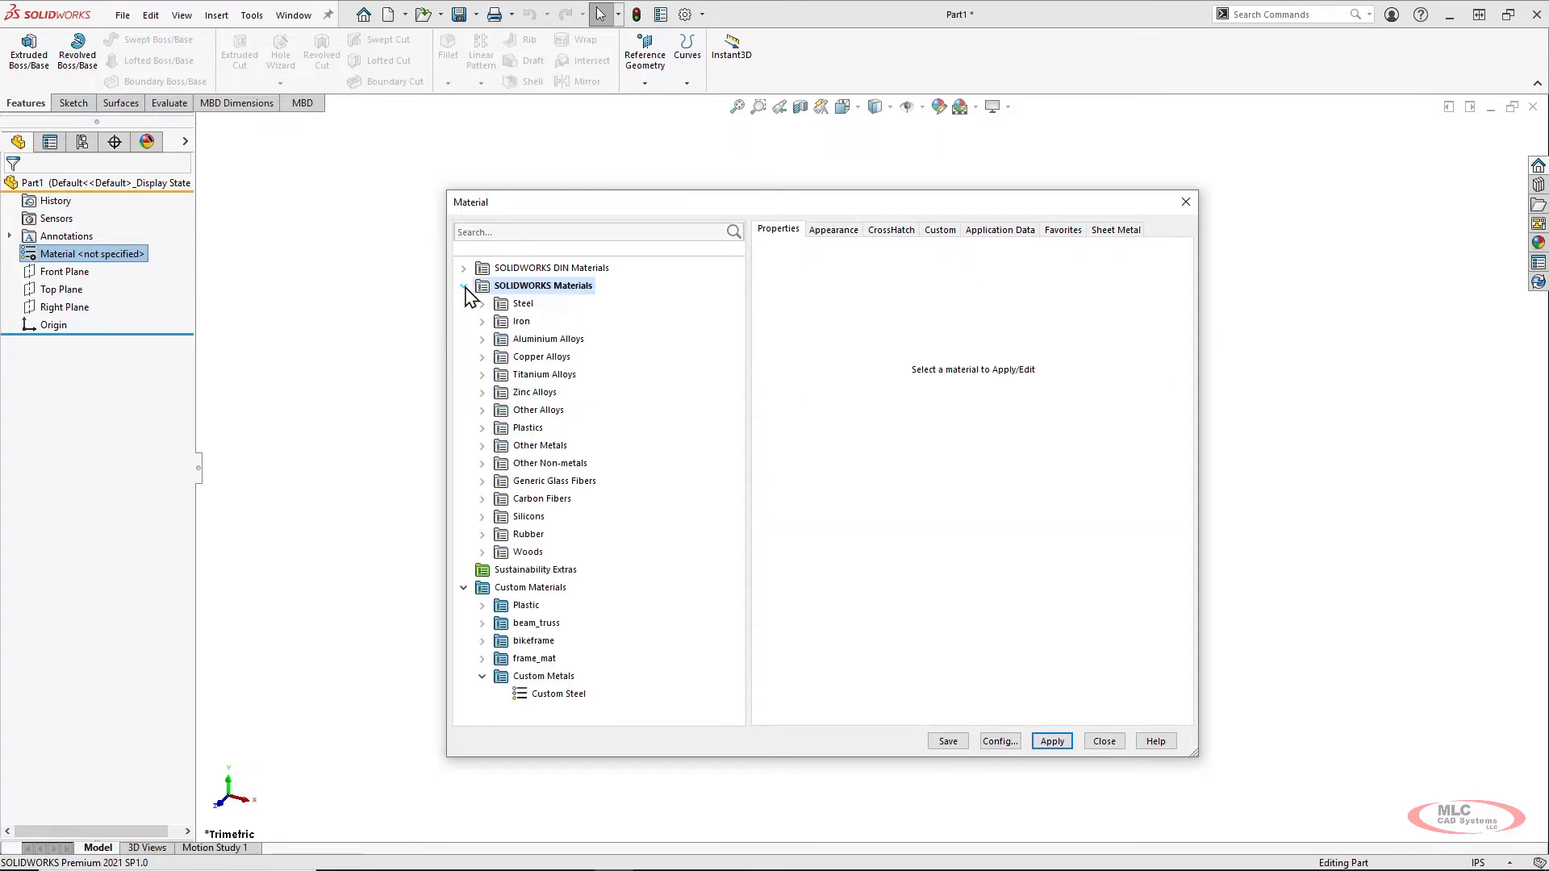
click(482, 340)
scroll(575, 504, down, 18)
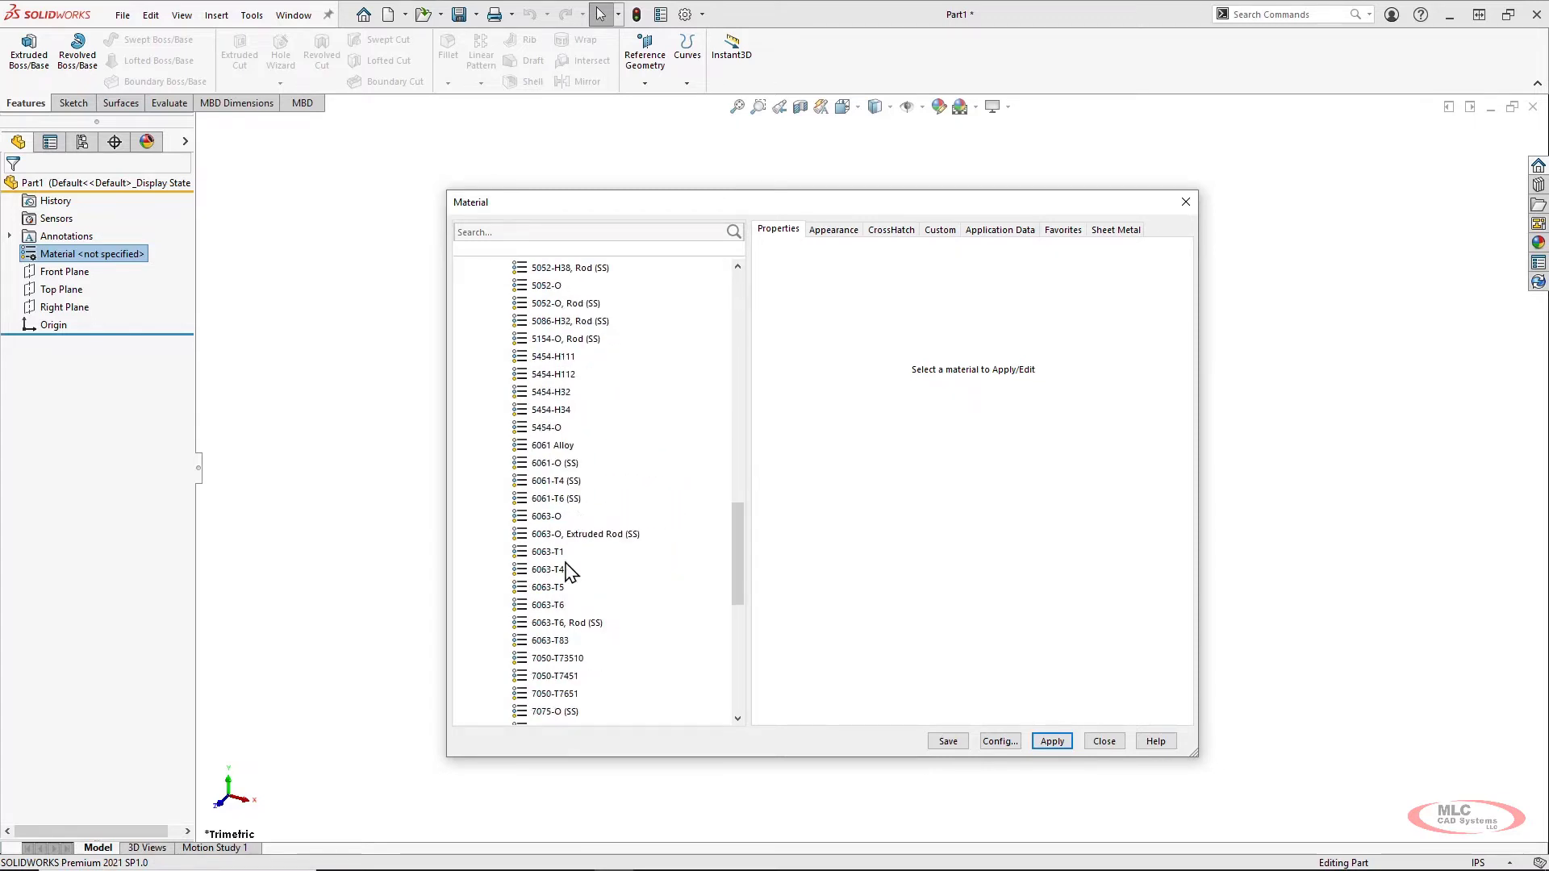
click(557, 446)
right_click(559, 446)
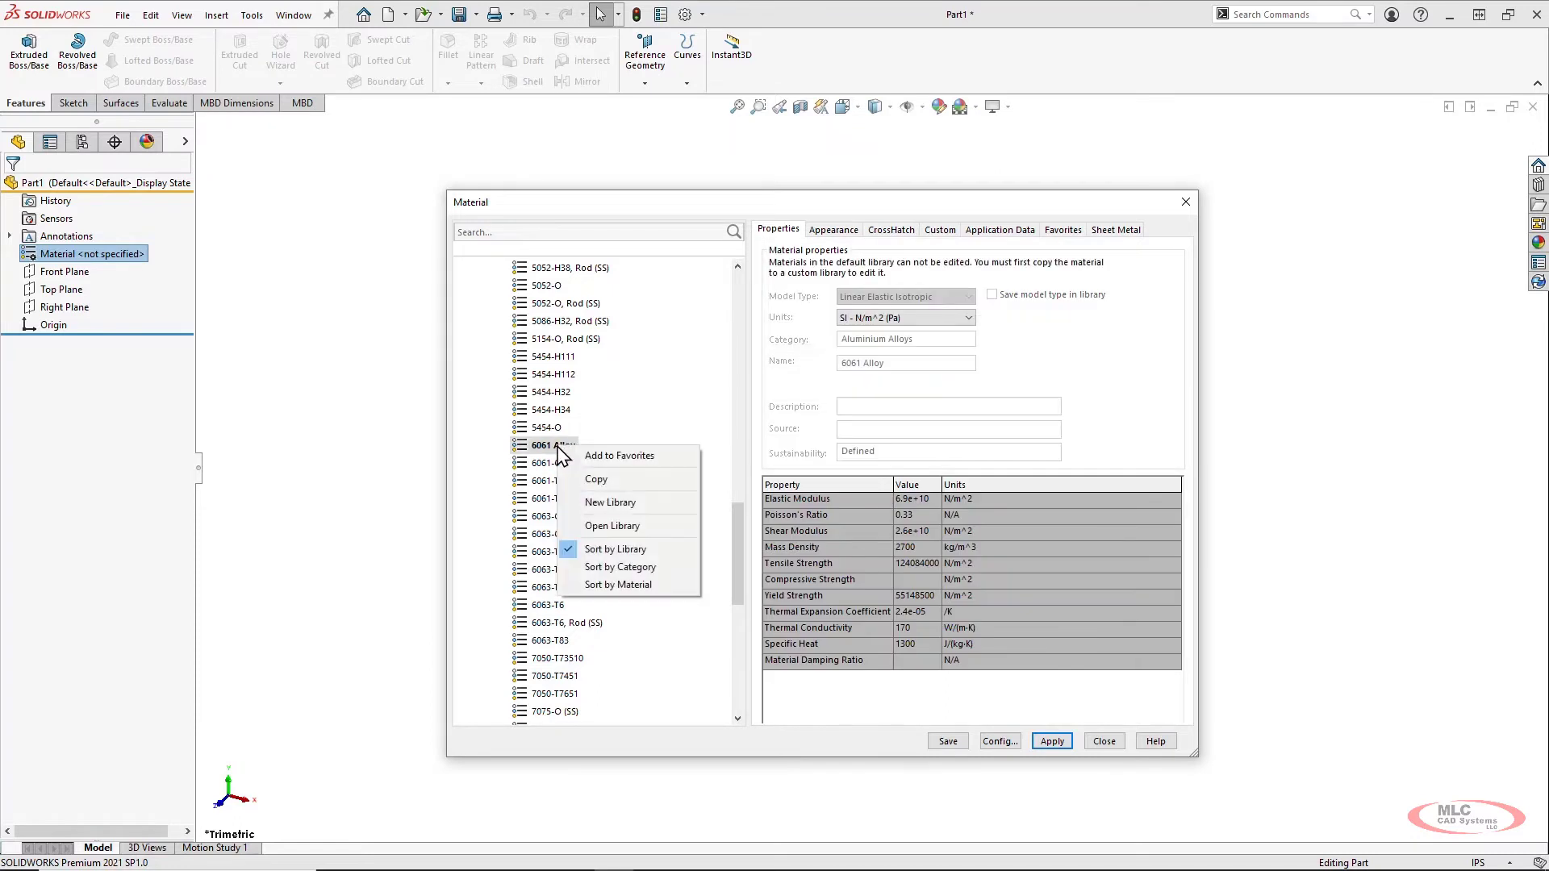
click(622, 481)
Paste the copied 6061 Alloy into the Custom Metals category
scroll(597, 452, up, 15)
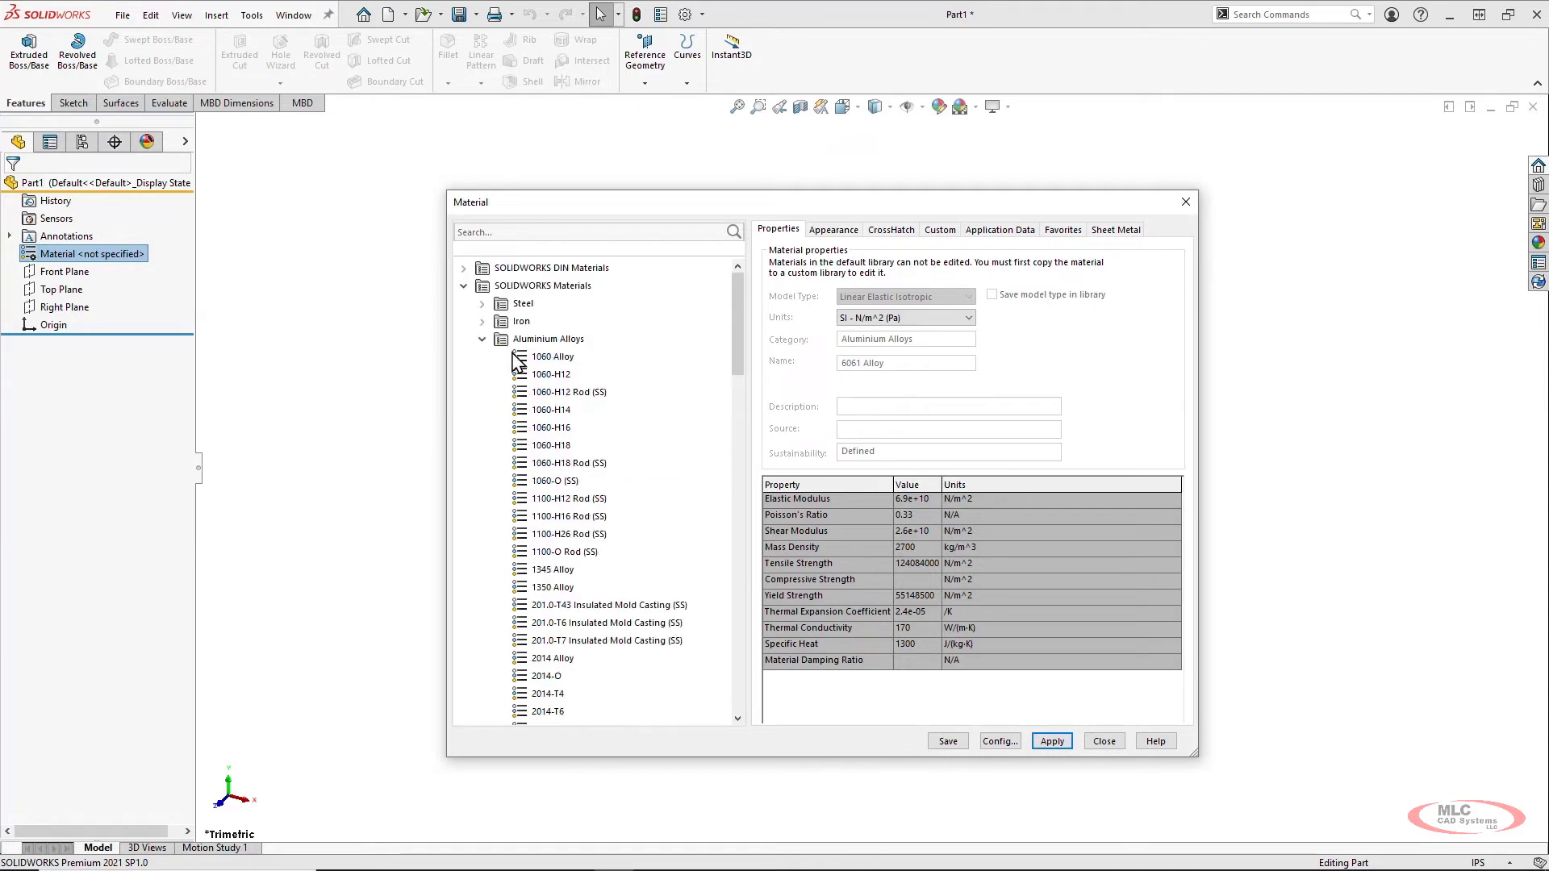
click(482, 339)
click(464, 285)
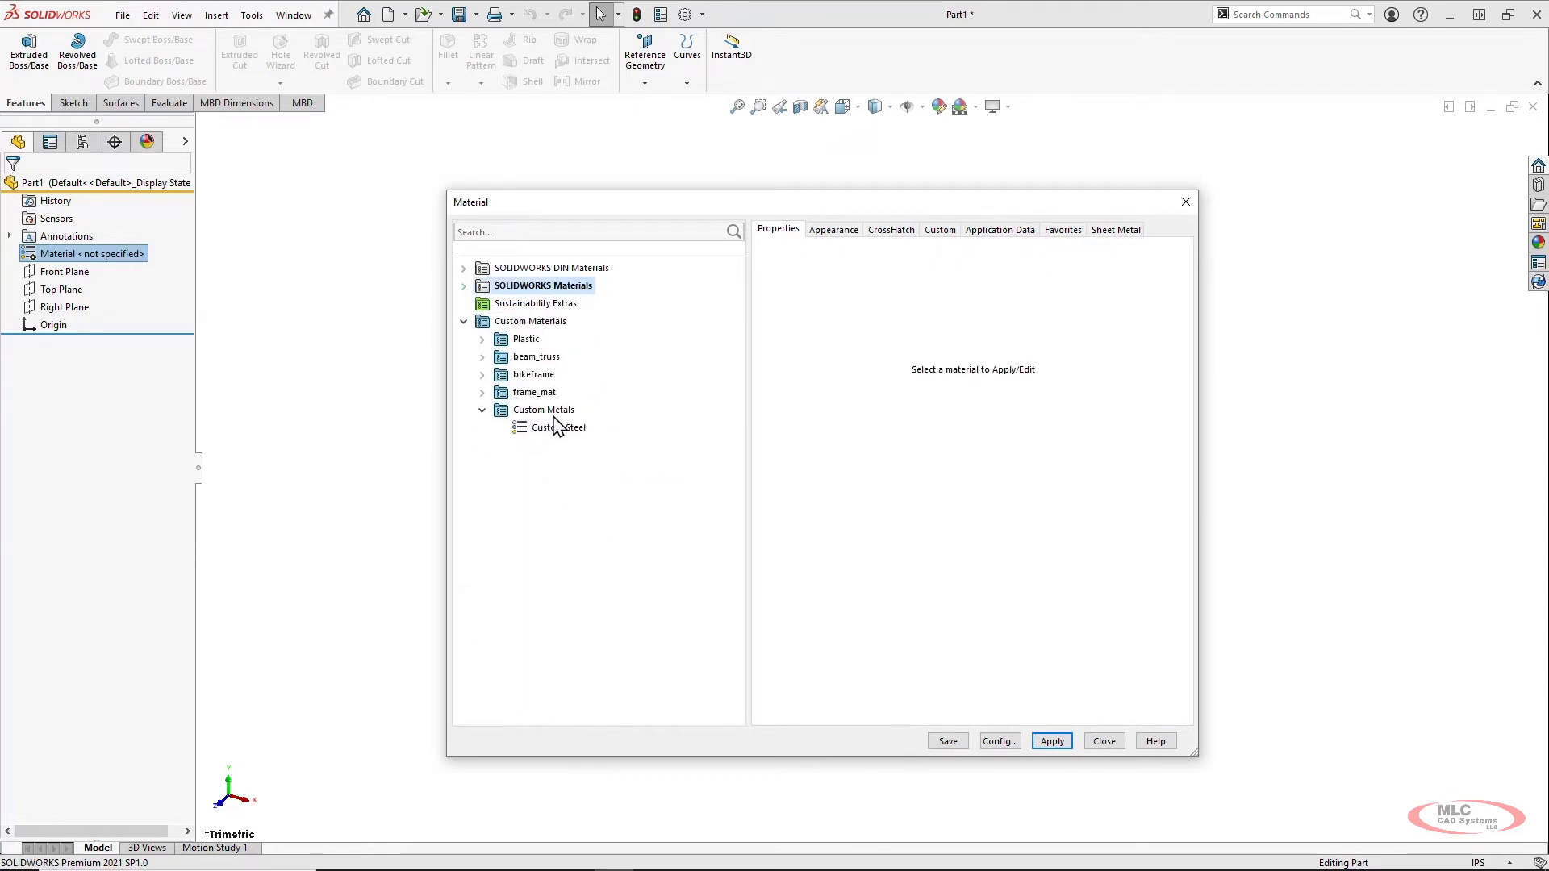
right_click(546, 412)
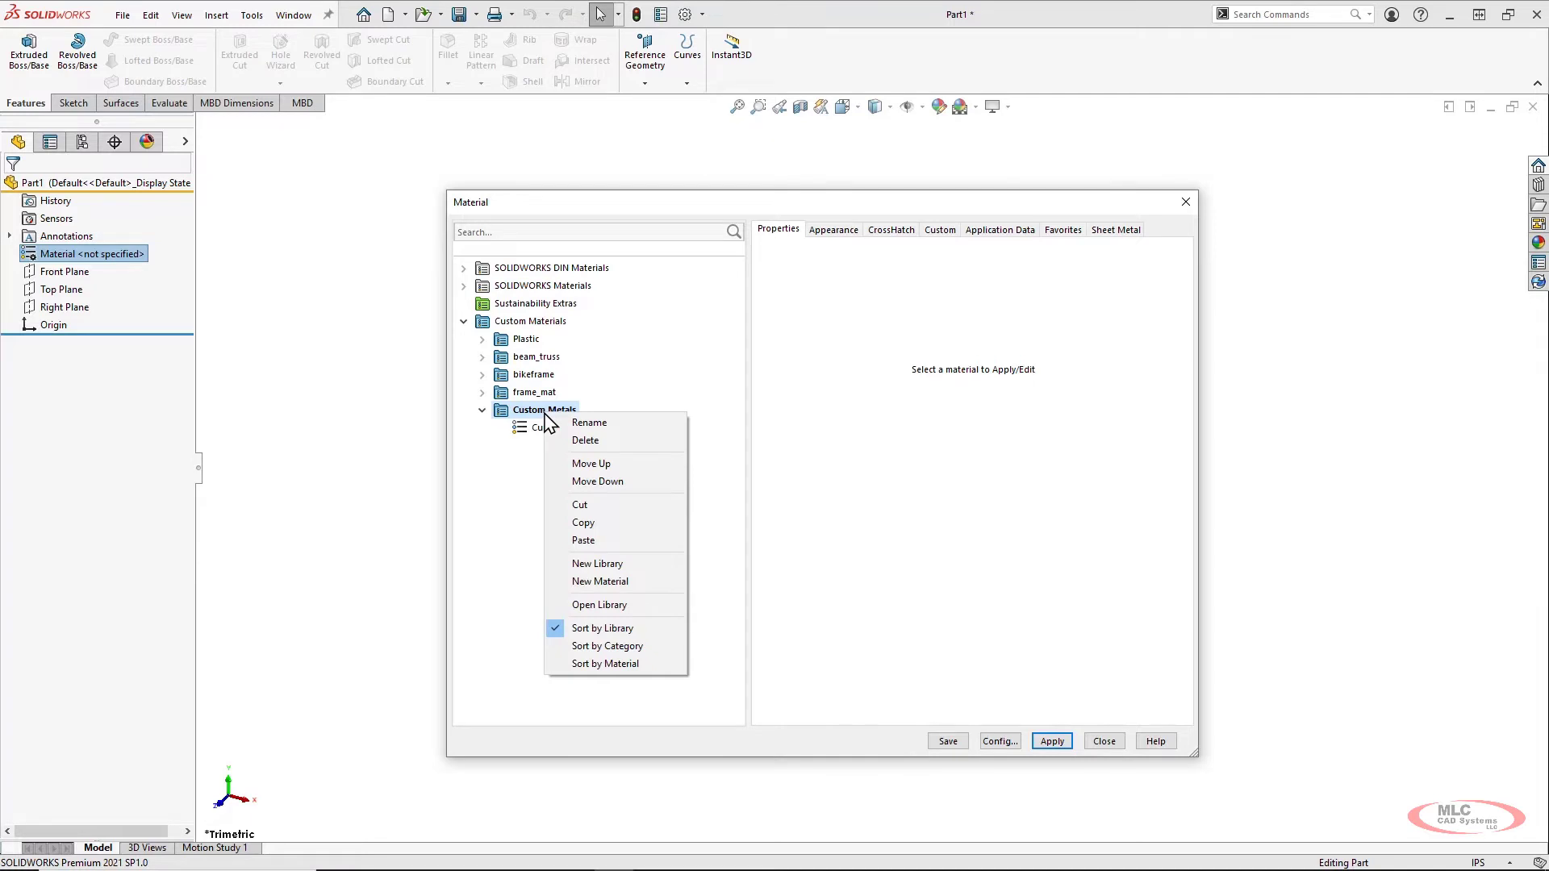
click(616, 543)
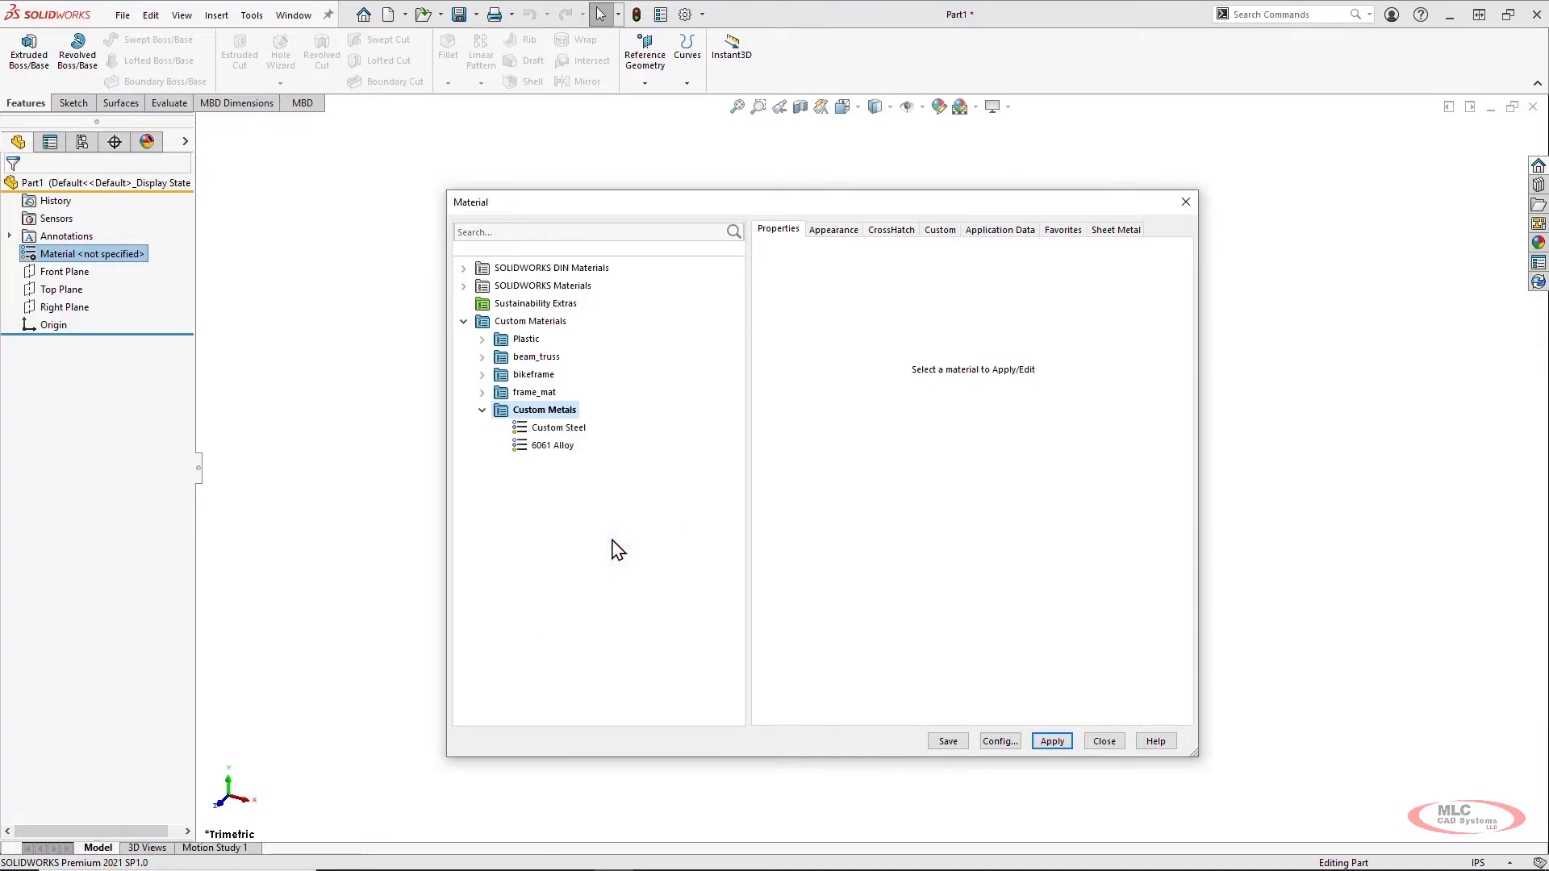
Rename the pasted material to '6061 Alloy-Custom'
click(551, 448)
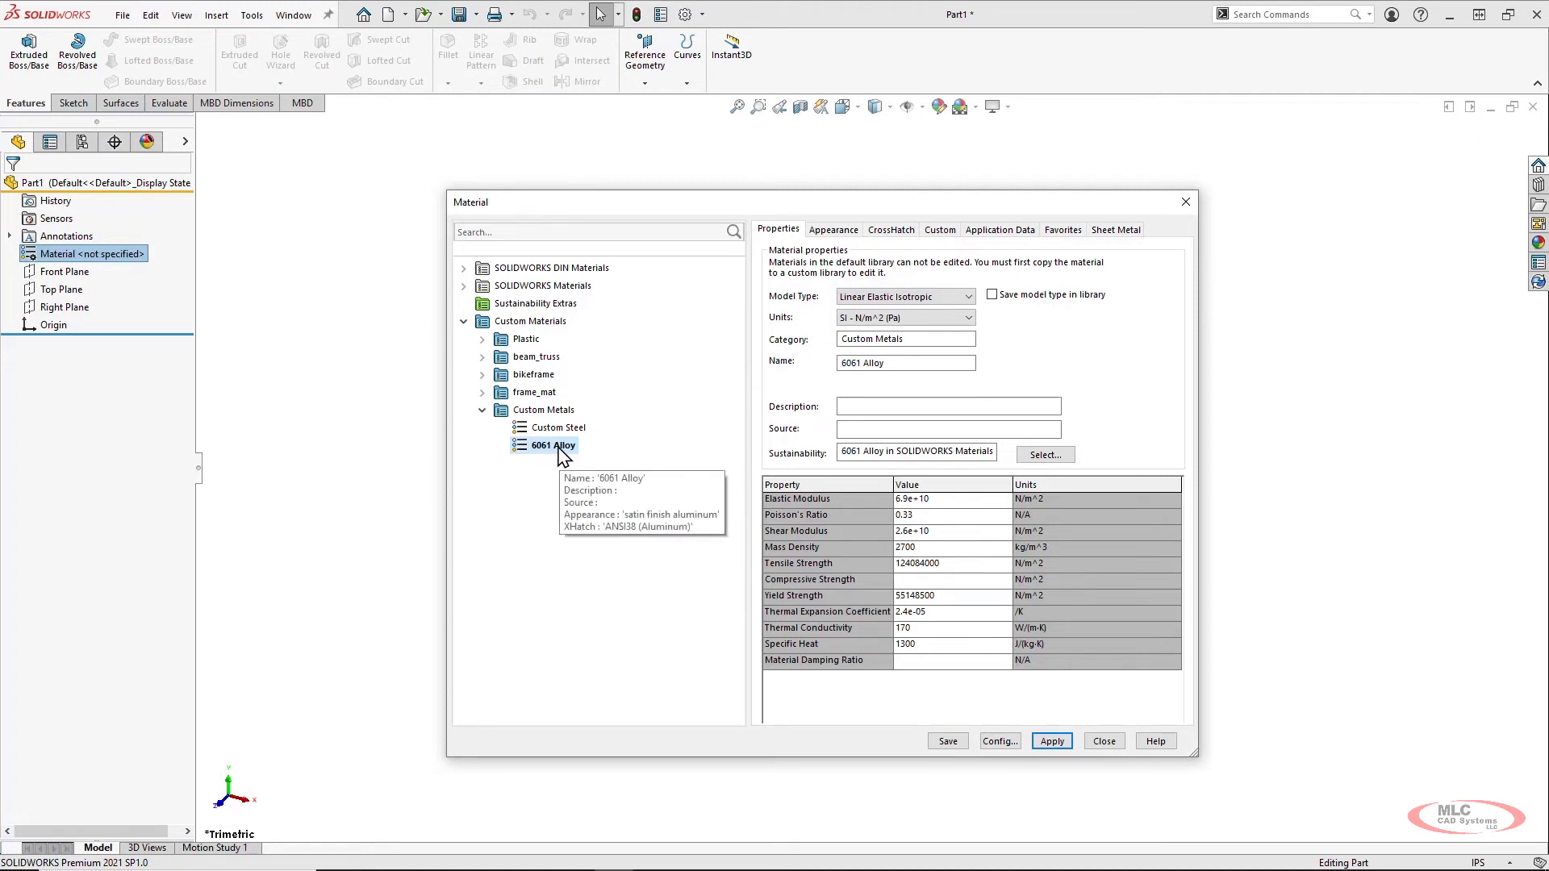
click(566, 452)
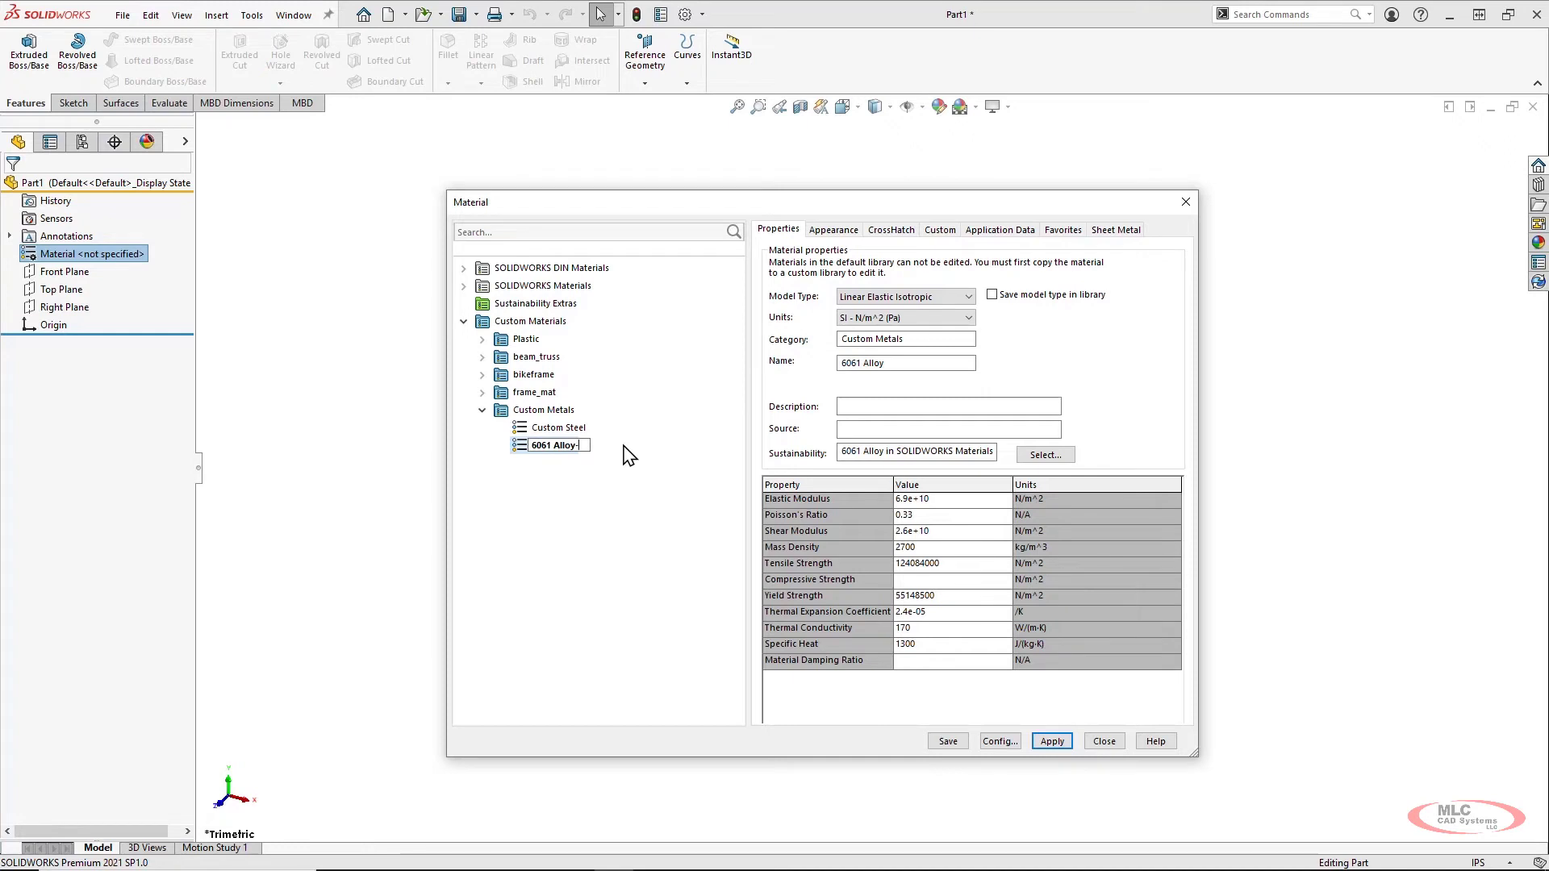
text(-Custom)
key(Return)
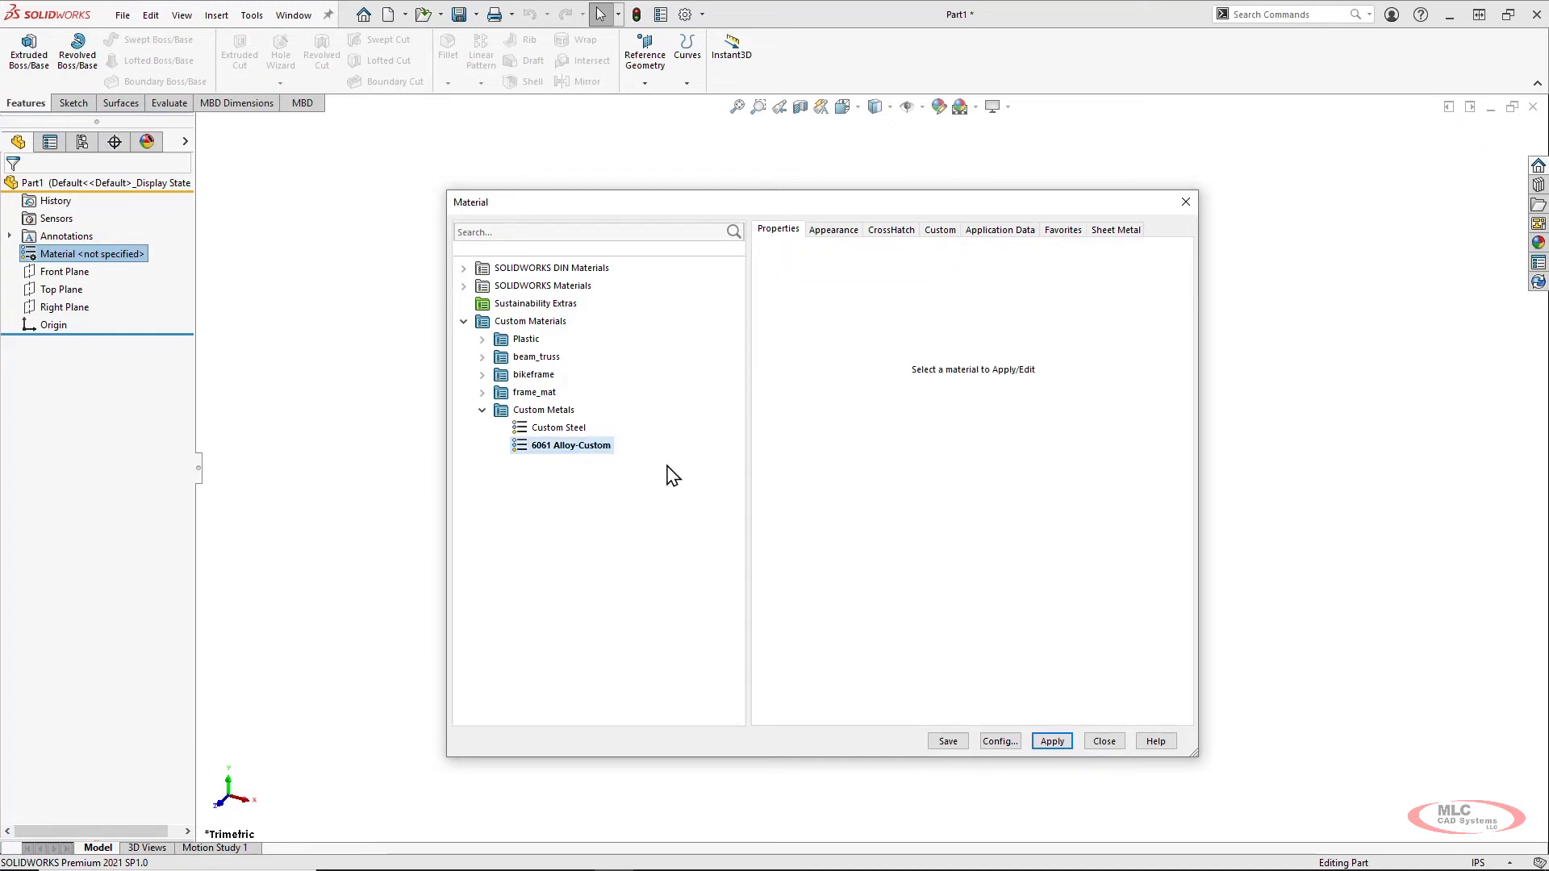
Set its mass density to 2750 kg/m^3, apply it to Part1, and close the dialog
click(573, 447)
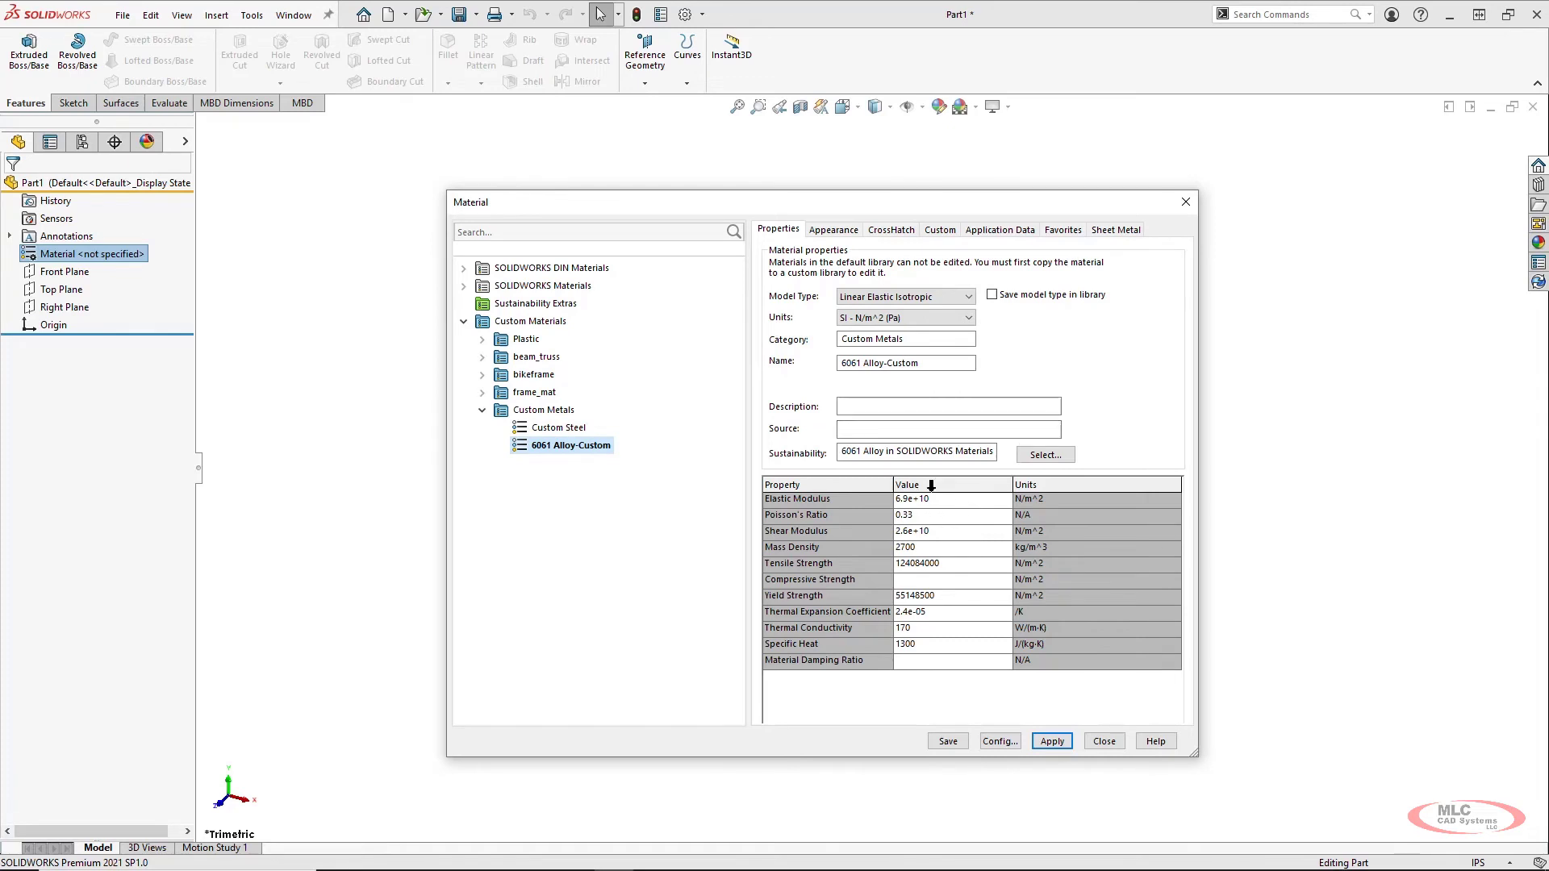
click(928, 549)
key(Return)
click(1058, 744)
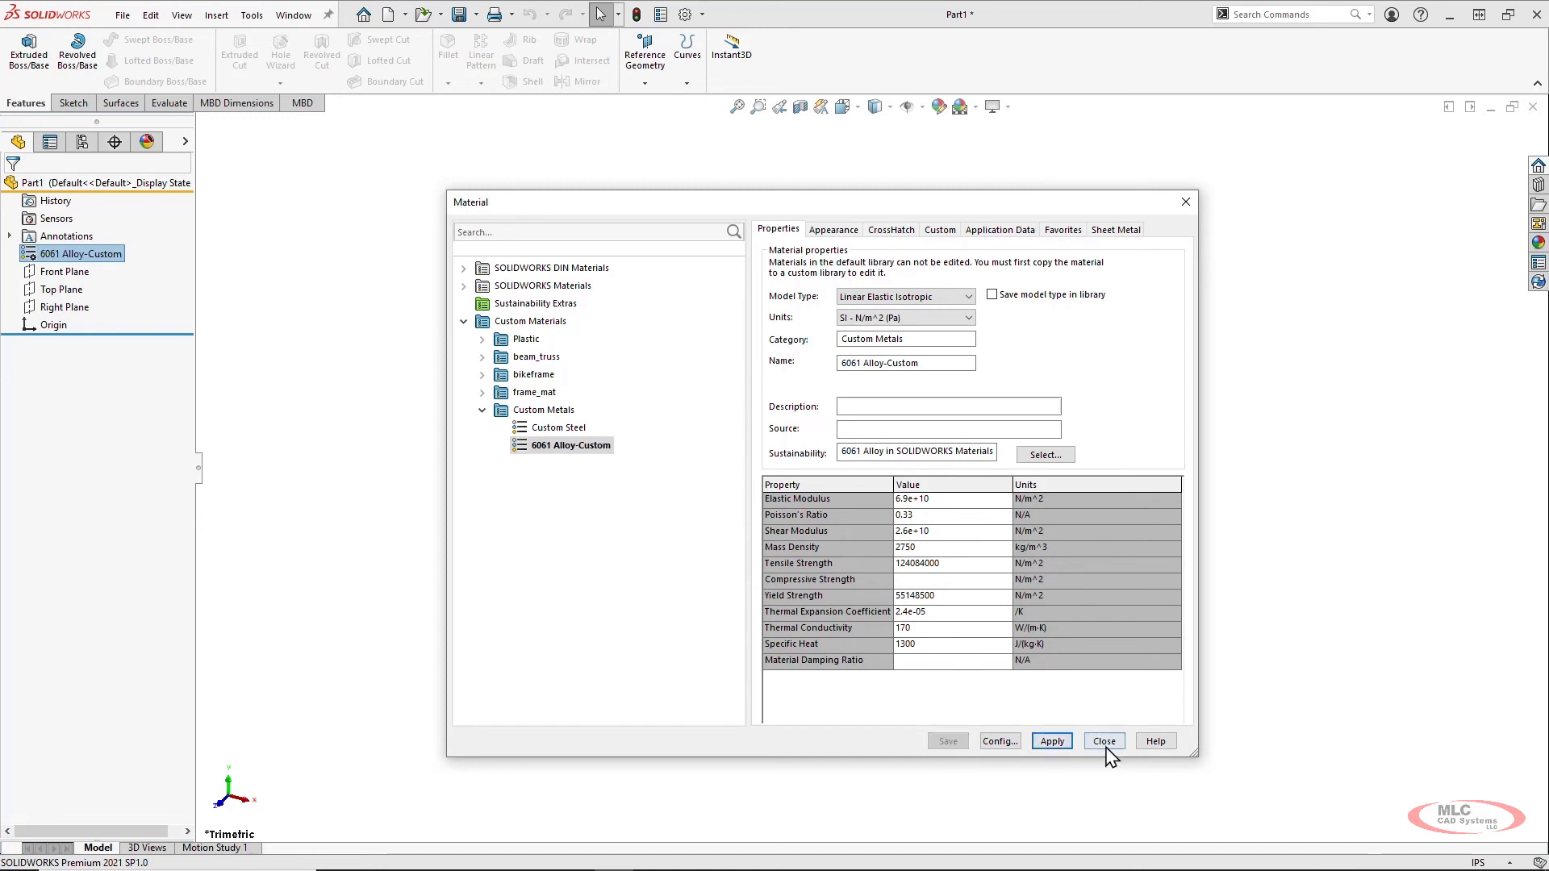
click(1105, 742)
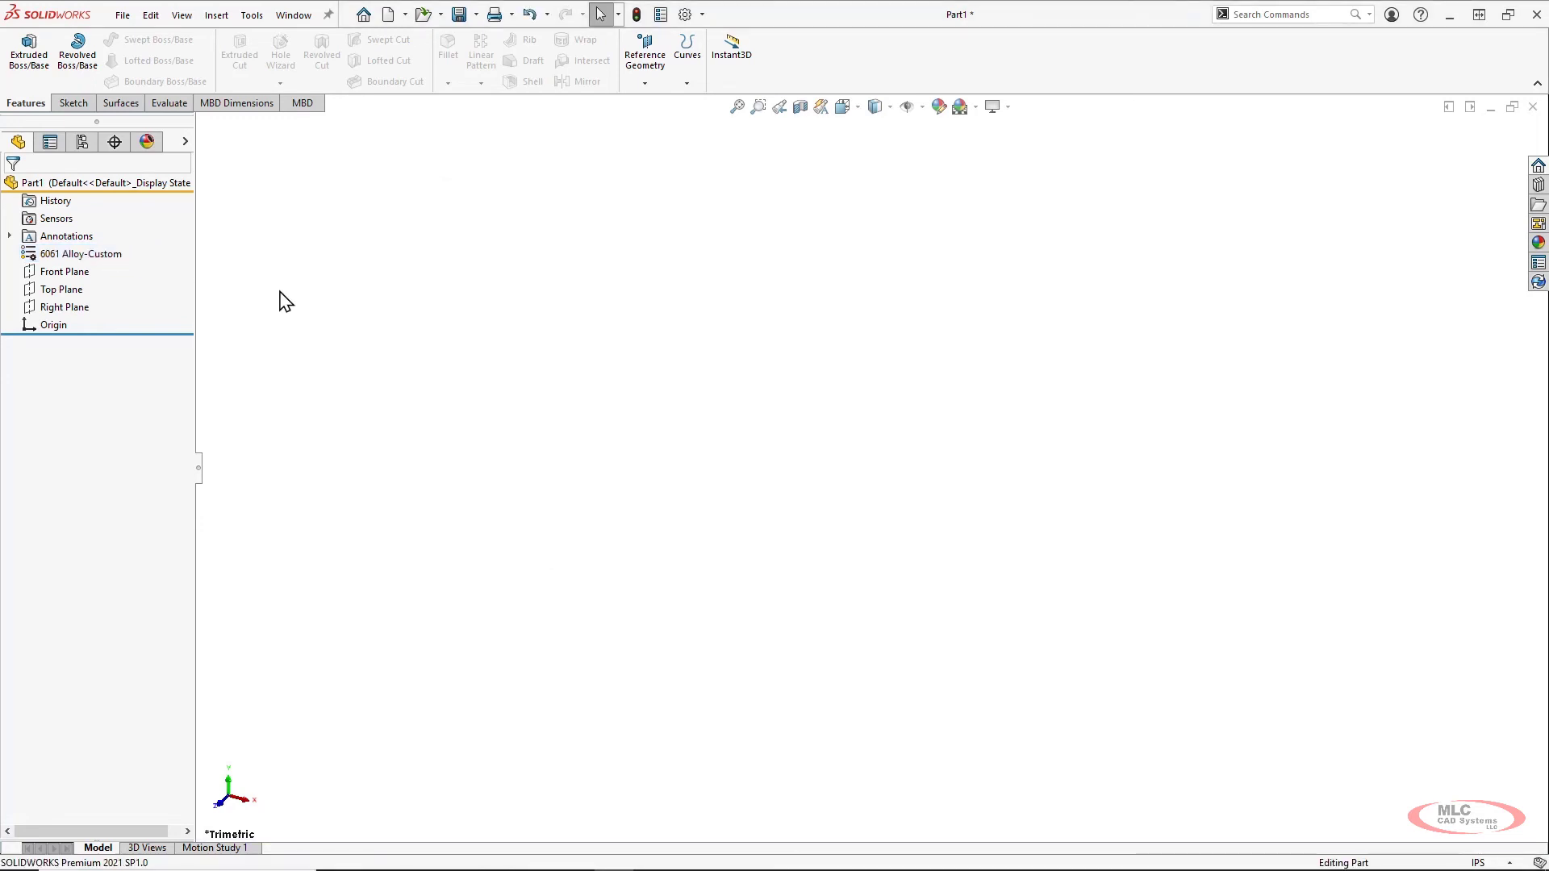
right_click(83, 254)
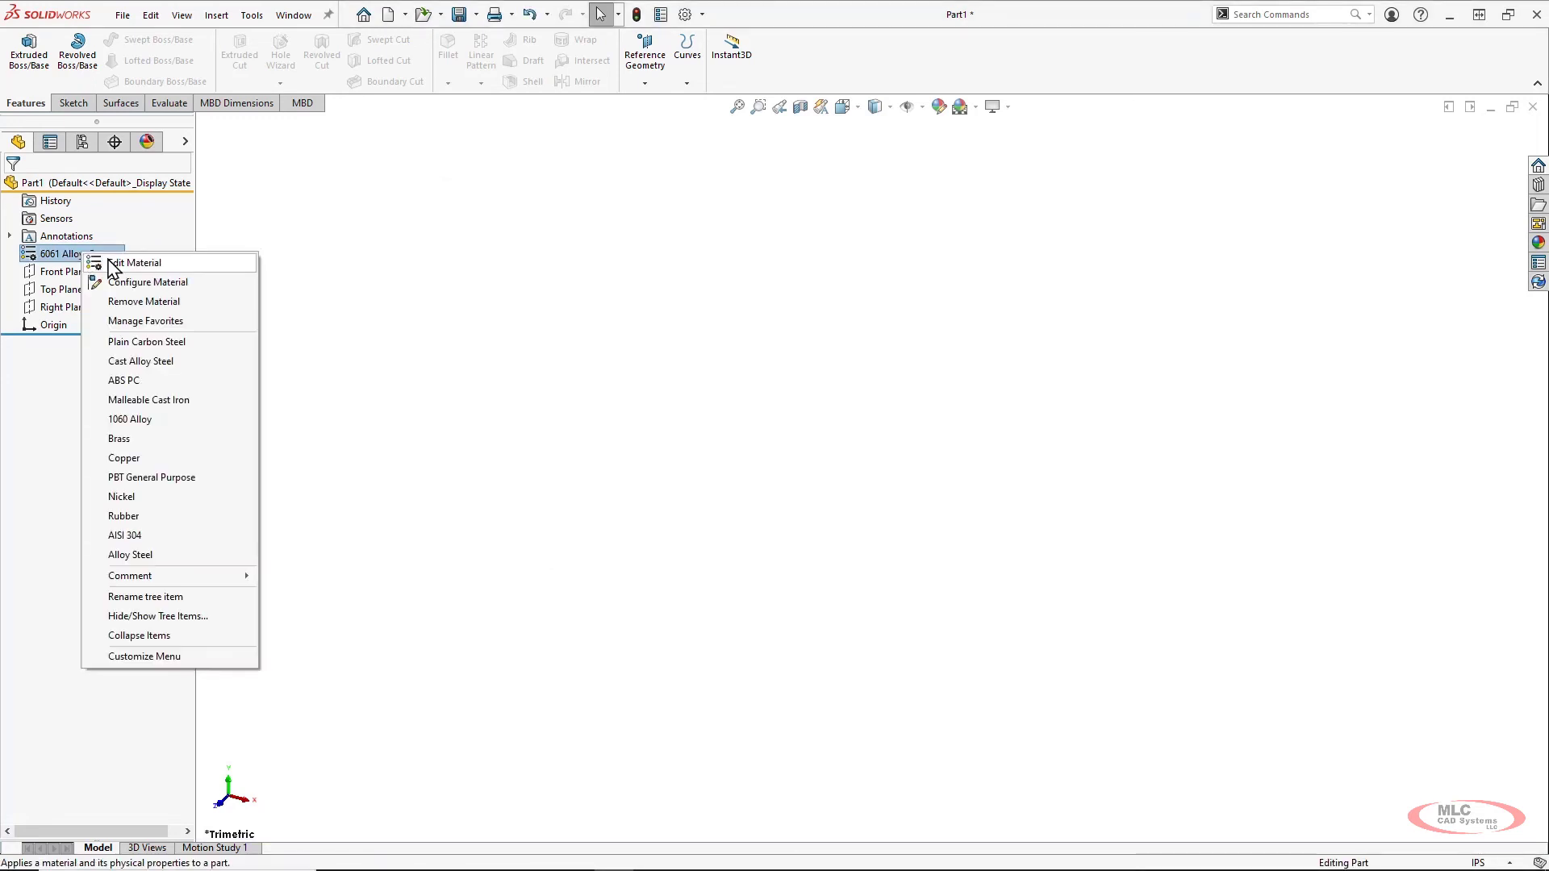
click(156, 265)
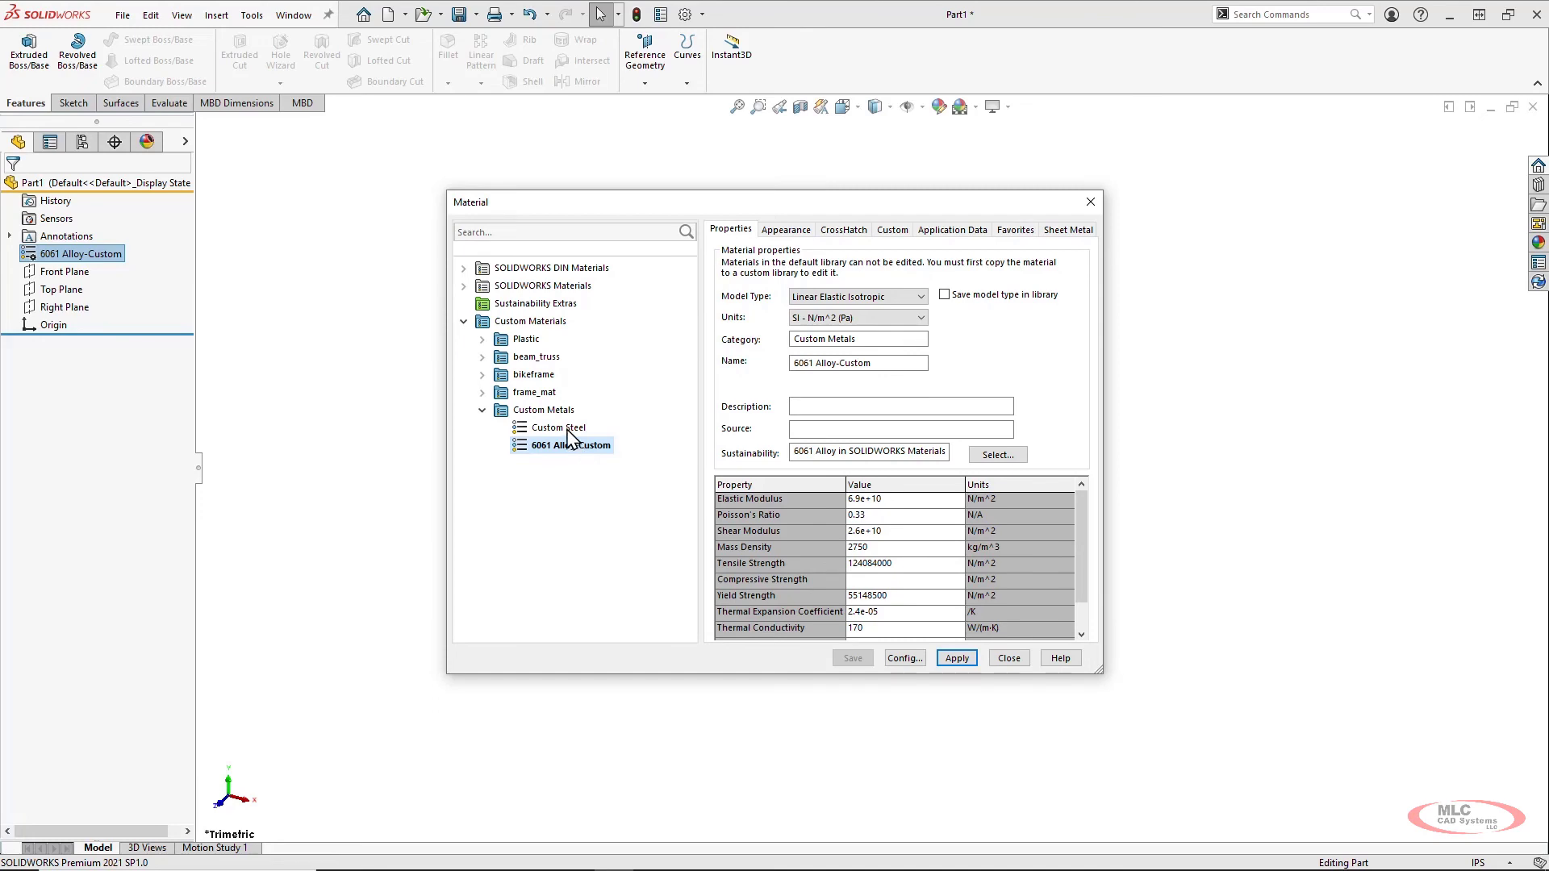
click(565, 429)
click(570, 446)
click(964, 663)
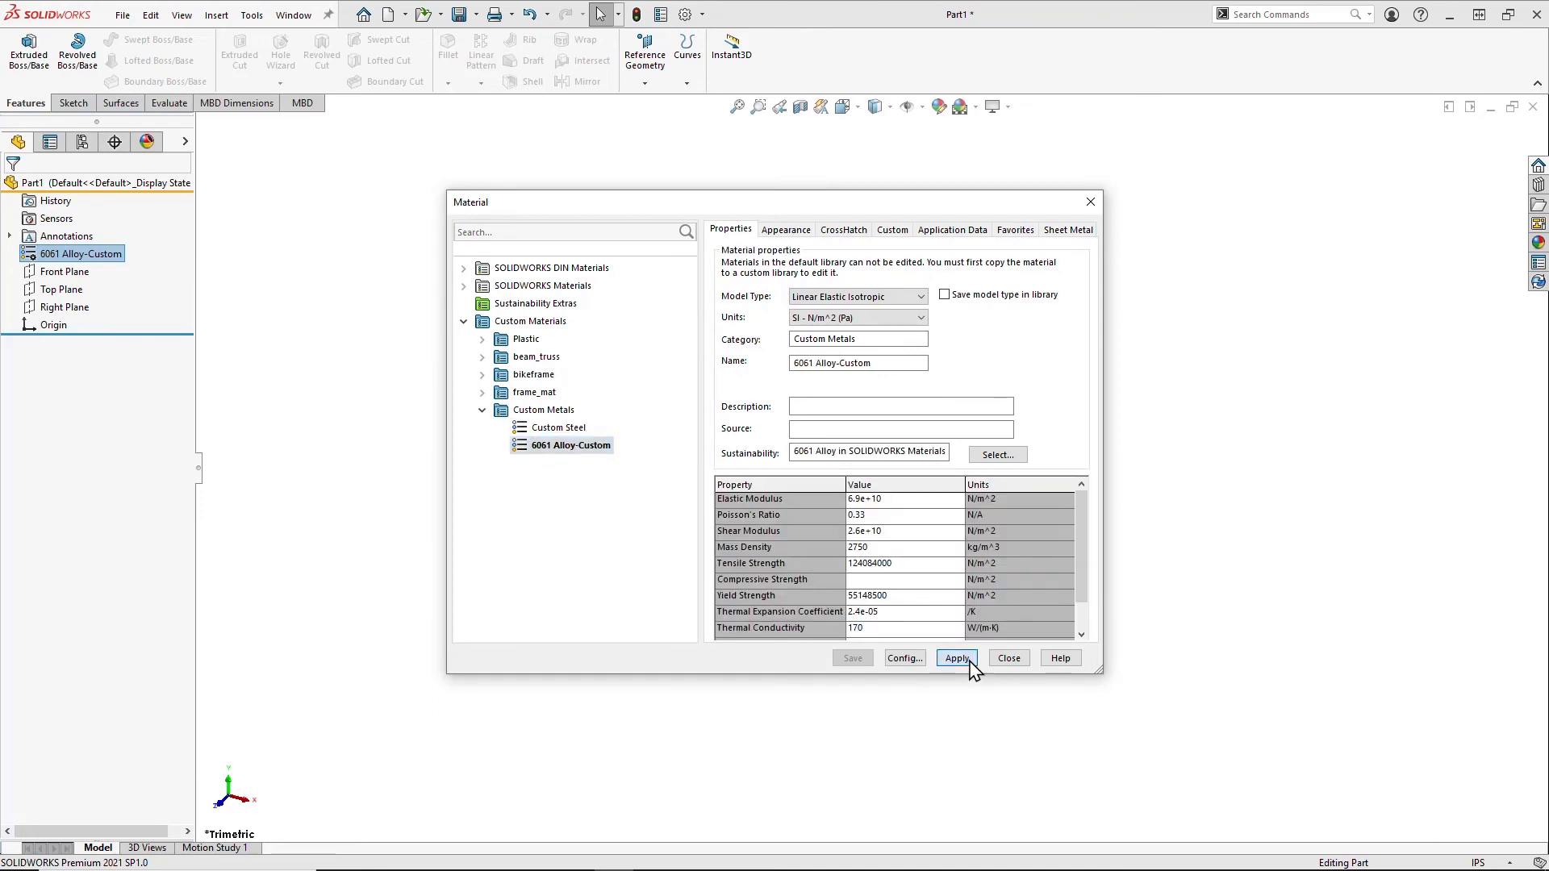
click(1010, 658)
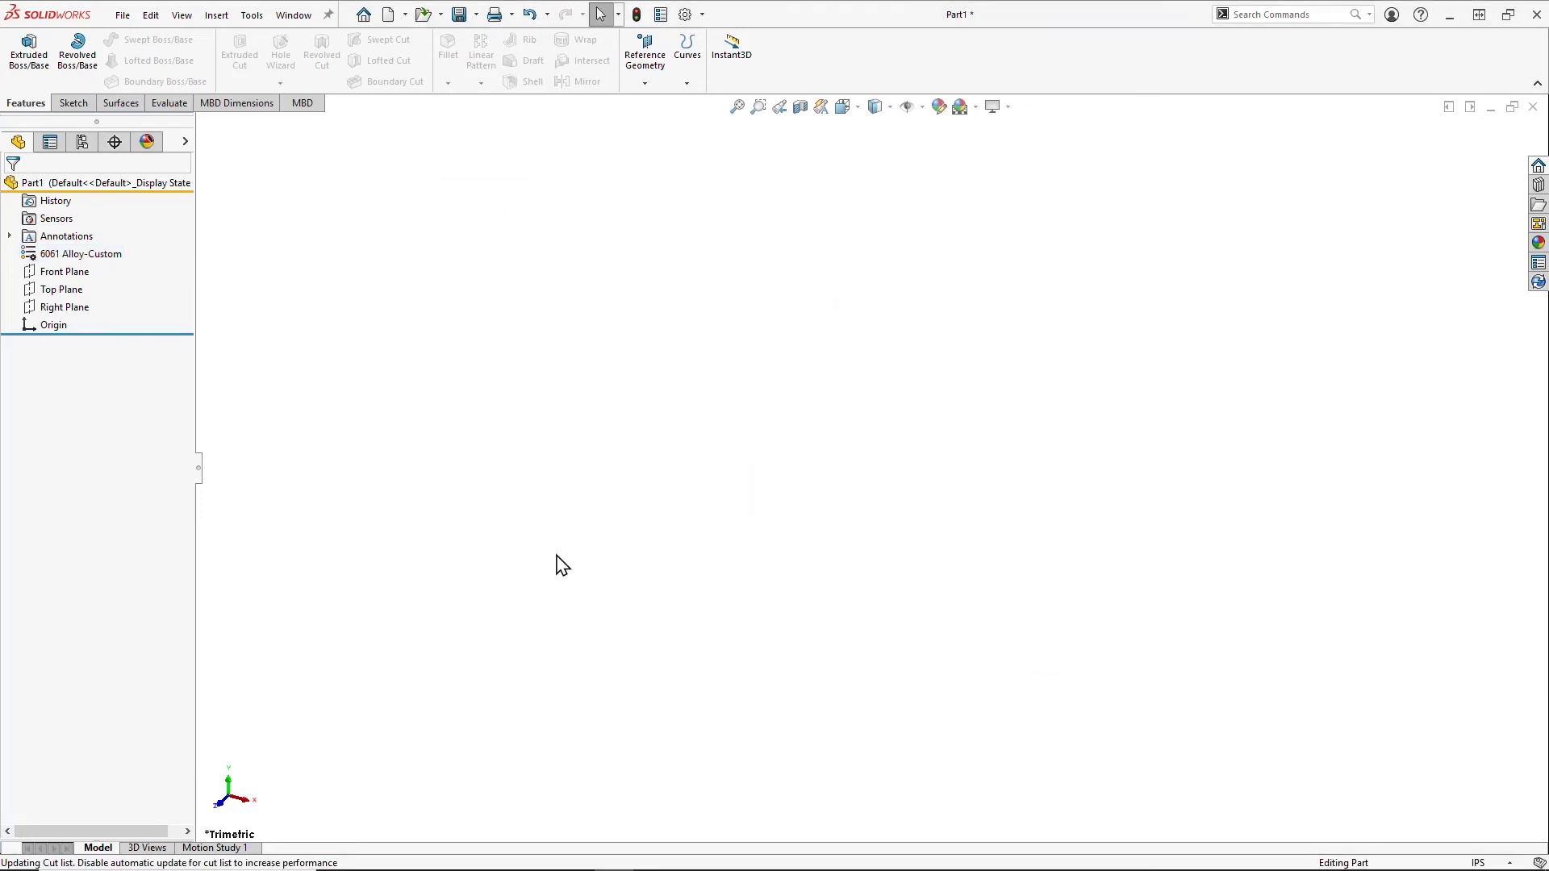